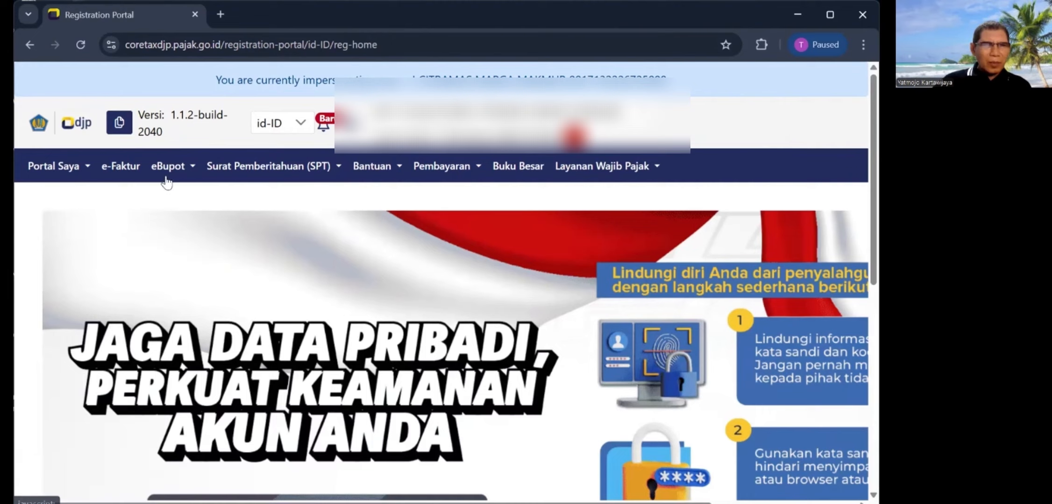
Step: Open the BP A1 - Bukti Pemotongan A1 Masa Pajak Terakhir list and start a new eBupot BPA1 slip
left_click(166, 172)
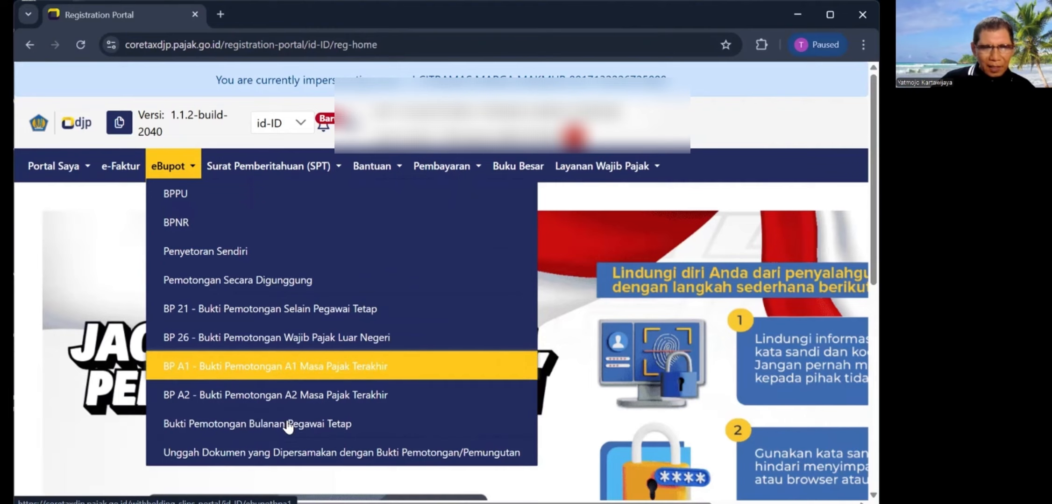
left_click(290, 366)
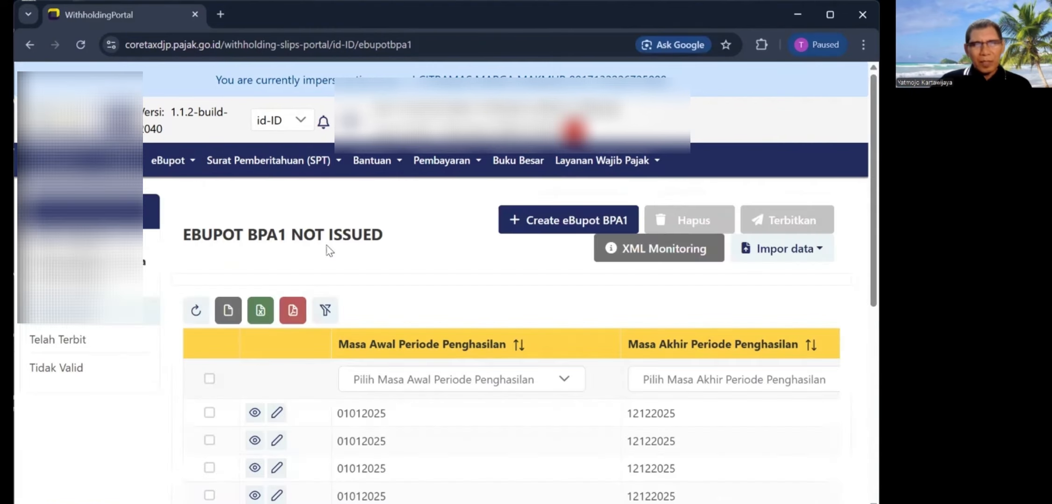
scroll(463, 262, "down", 2)
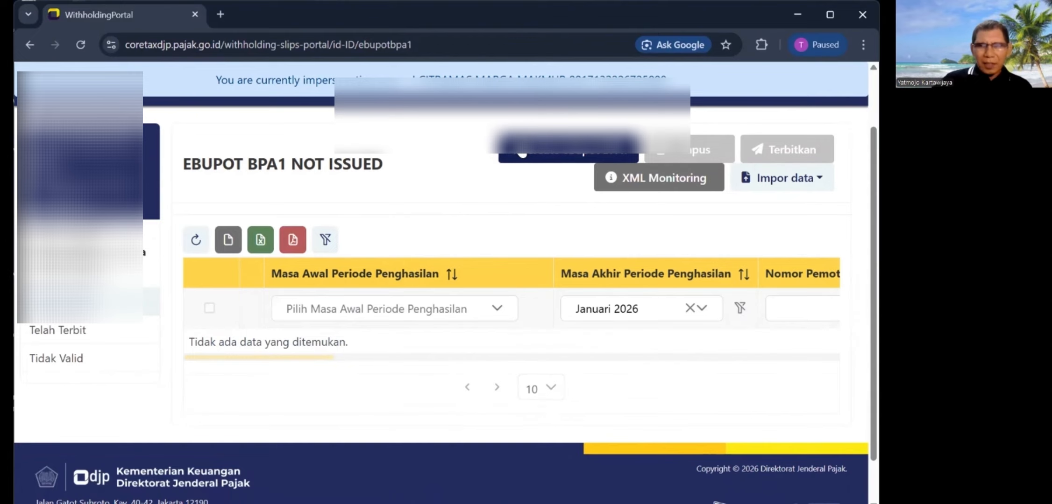
left_click(523, 153)
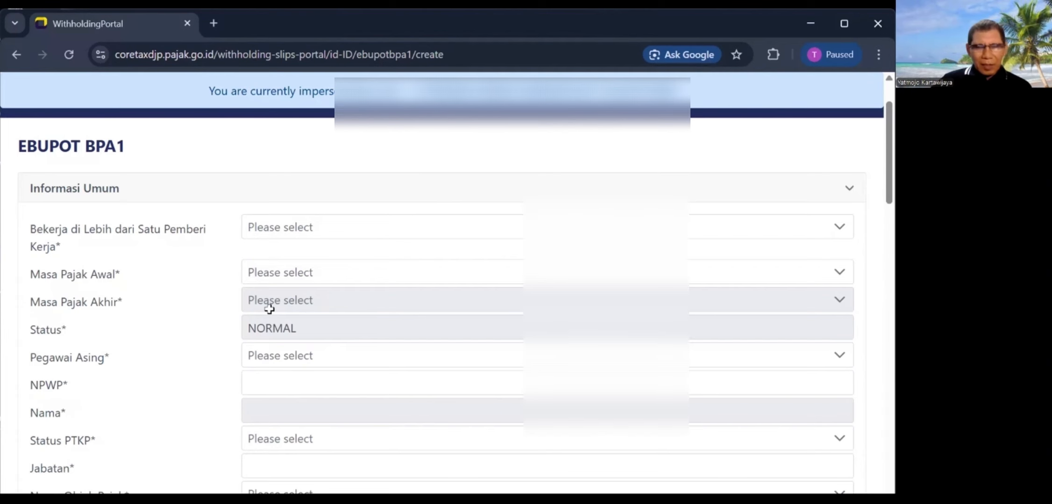
Step: Switch to the Excel workbook DAFTAR GAJI KARYAWAN 2025.xlsx and examine the THR/BONUS, PPh.21 and NAMA columns of the yearly total table
key("alt+Tab")
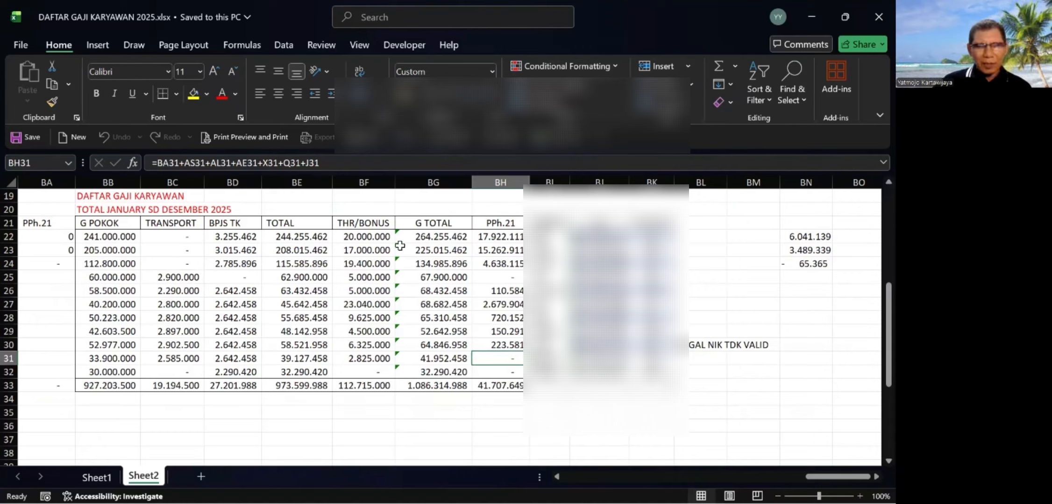
left_click_drag(363, 223, 372, 360)
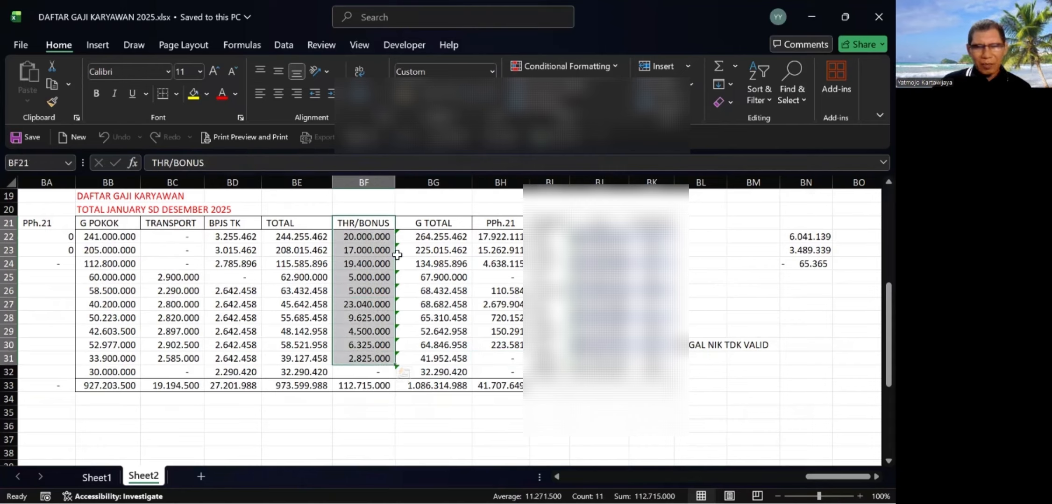
left_click(512, 226)
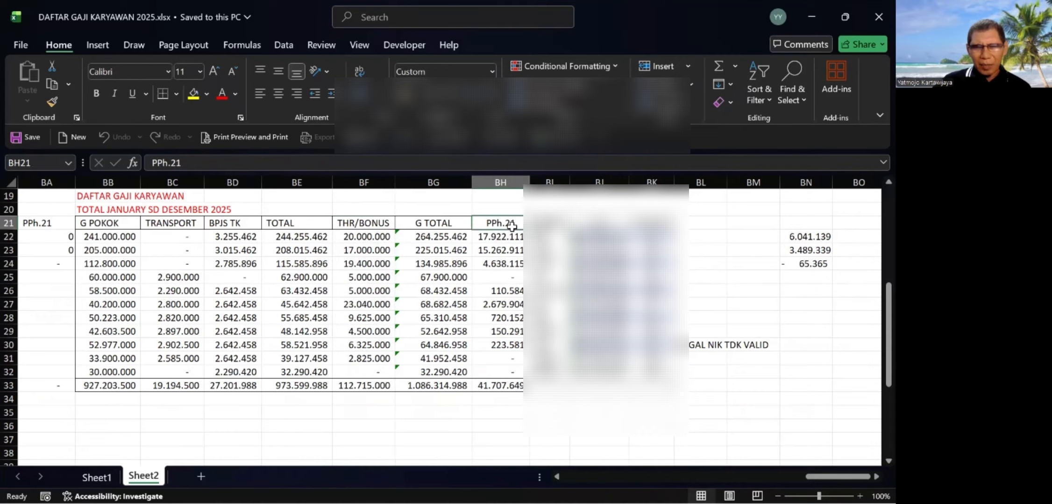
left_click_drag(512, 226, 498, 359)
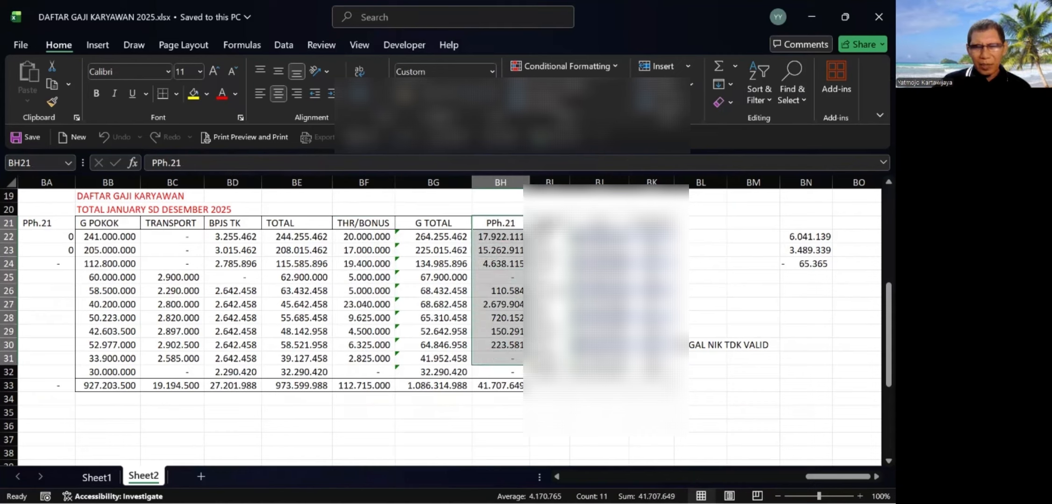
left_click_drag(549, 224, 547, 347)
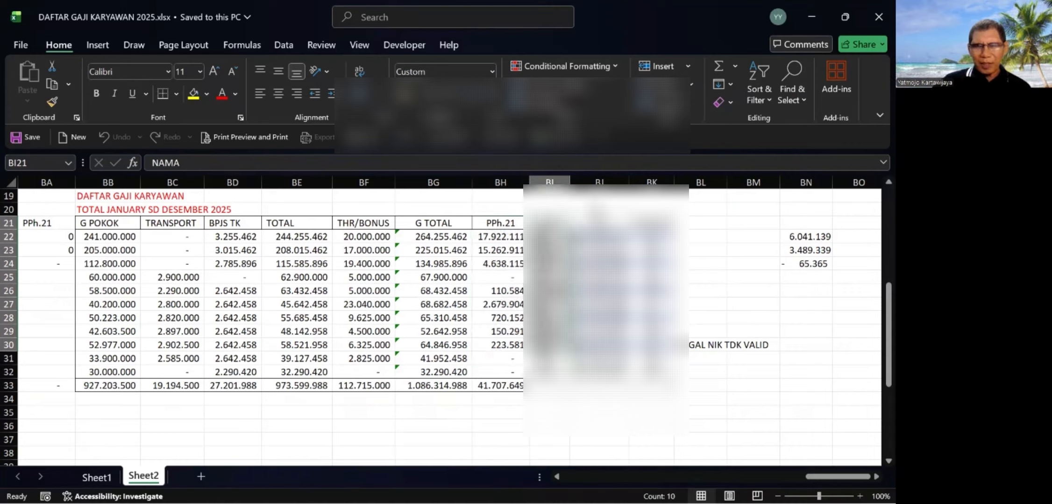
left_click(595, 210)
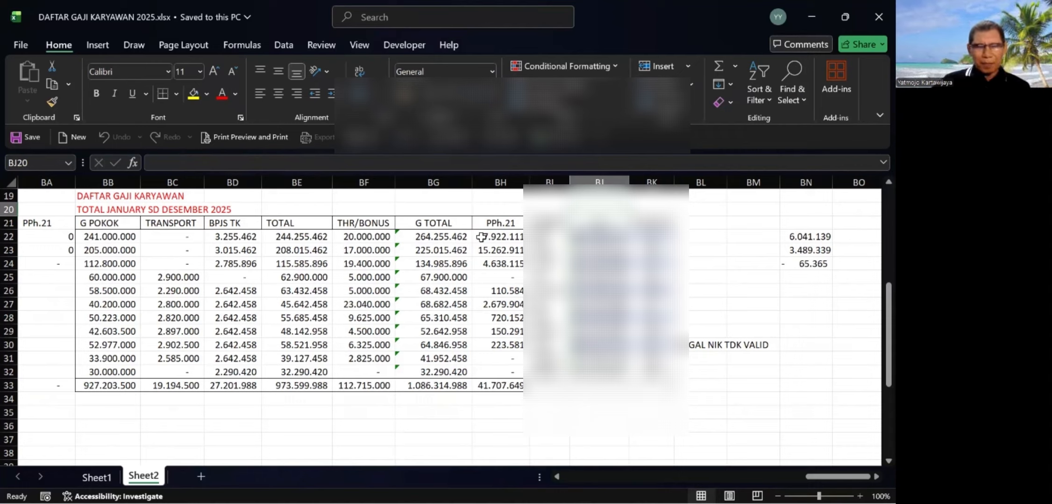
Step: Return to the portal's BPA1 form, set Jabatan to PEGAWAI TETAP and Nama Objek Pajak to Penghasilan yang Diterima atau Diperoleh Pegawai Tetap
key("alt+Tab")
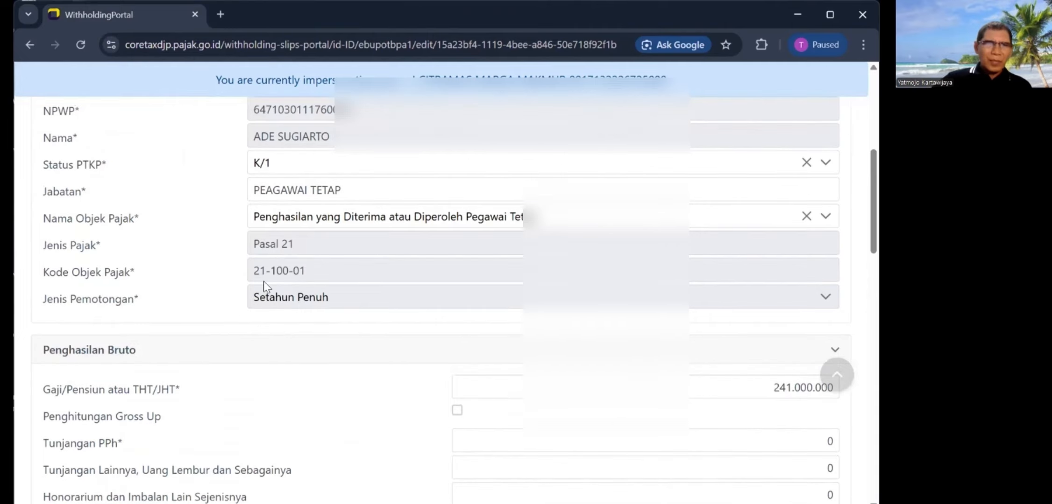
scroll(263, 281, "up", 5)
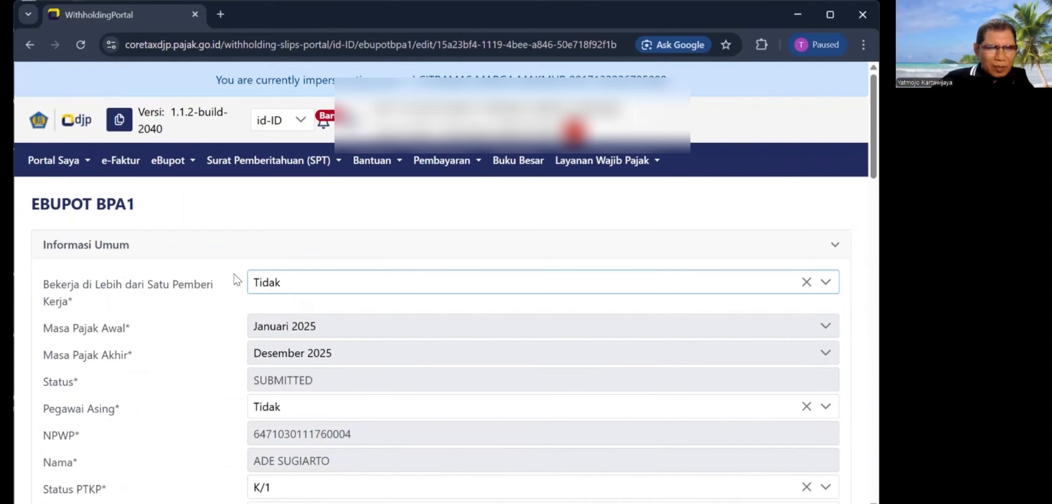
scroll(237, 279, "down", 3)
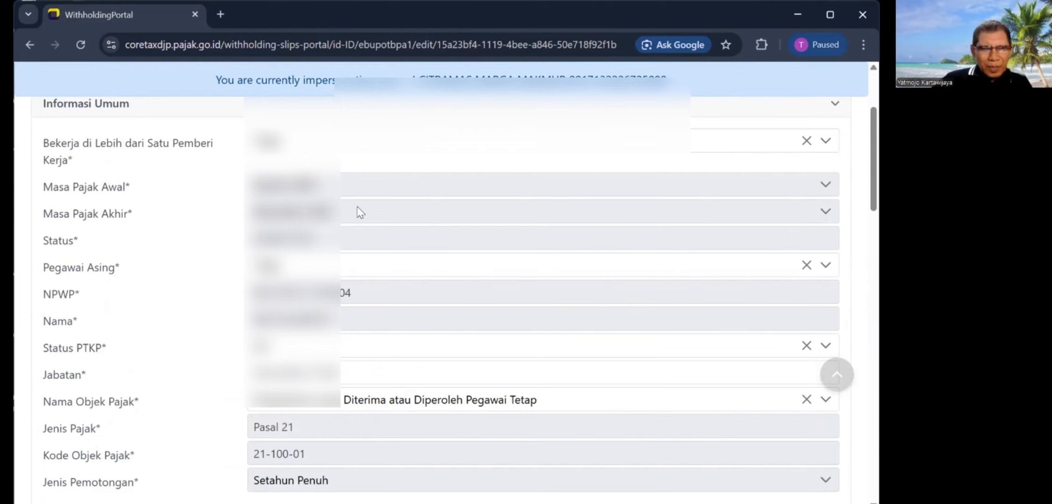
scroll(327, 264, "down", 3)
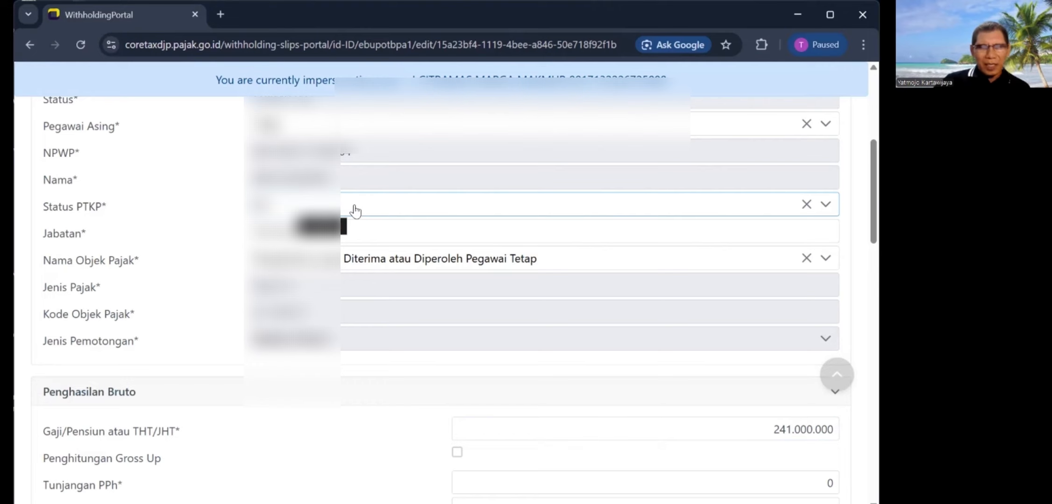
scroll(355, 211, "down", 1)
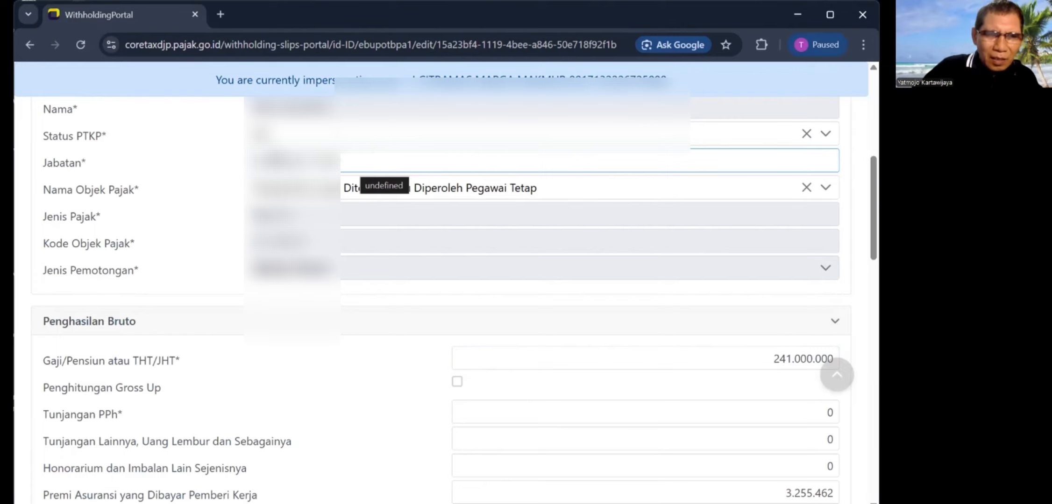
left_click(321, 160)
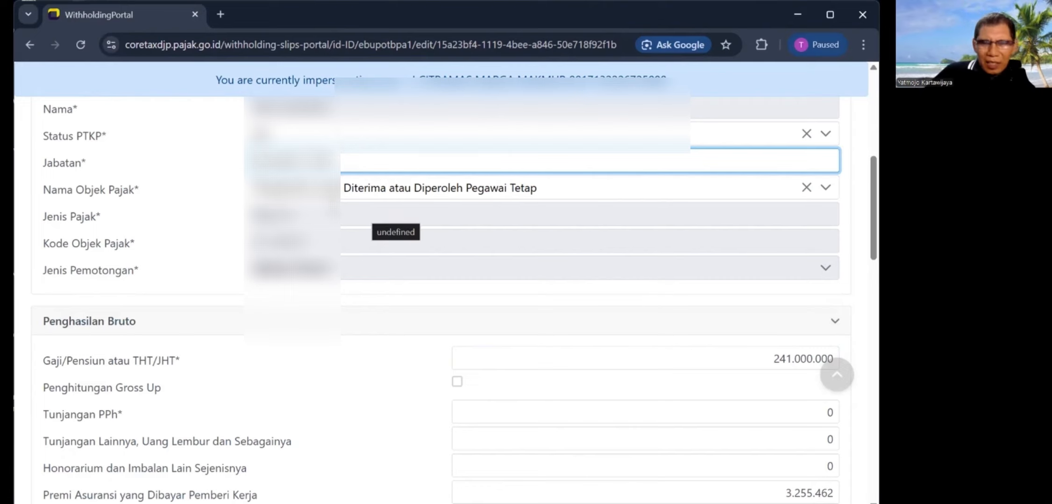
left_click(691, 191)
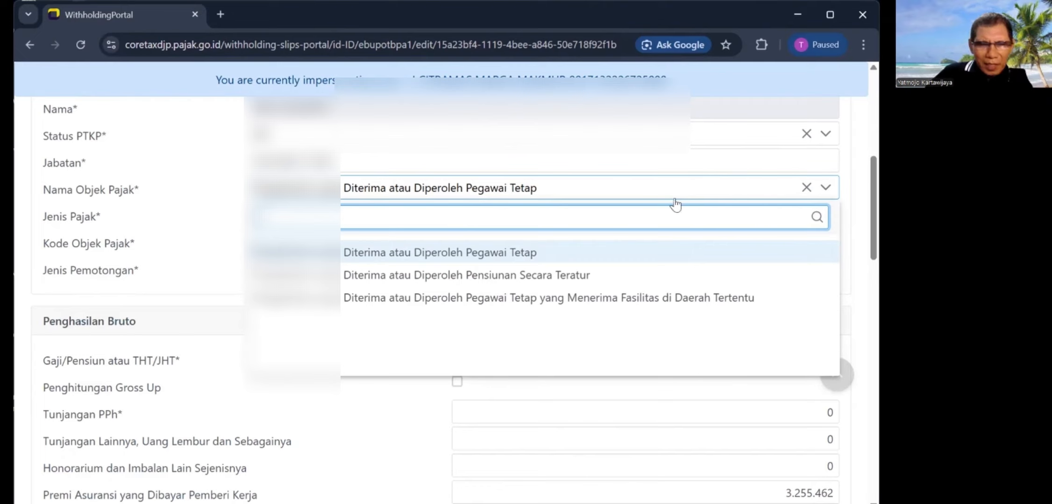
left_click(432, 257)
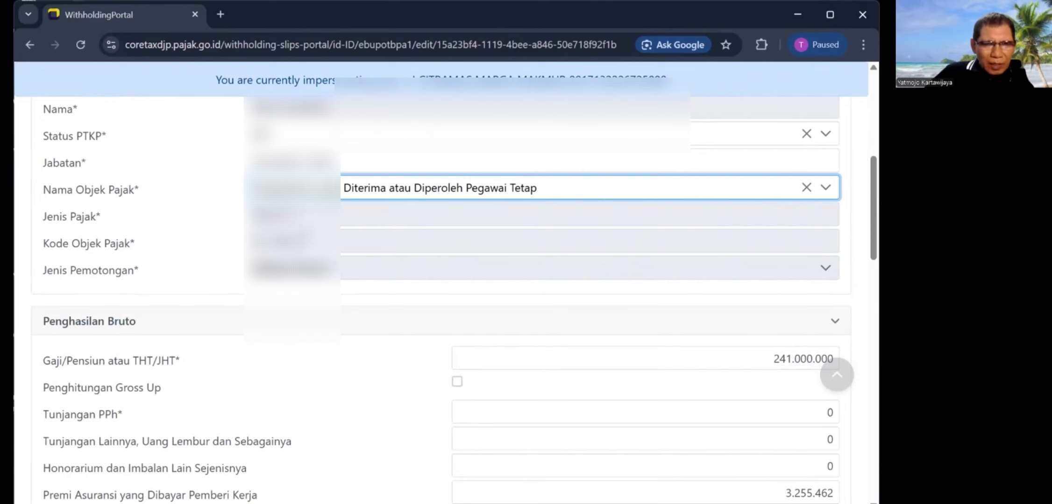
Step: Review the Informasi Umum section and check the Gaji/Pensiun entry against the employee's G POKOK in the Excel payroll sheet
scroll(448, 299, "down", 1)
scroll(335, 277, "down", 1)
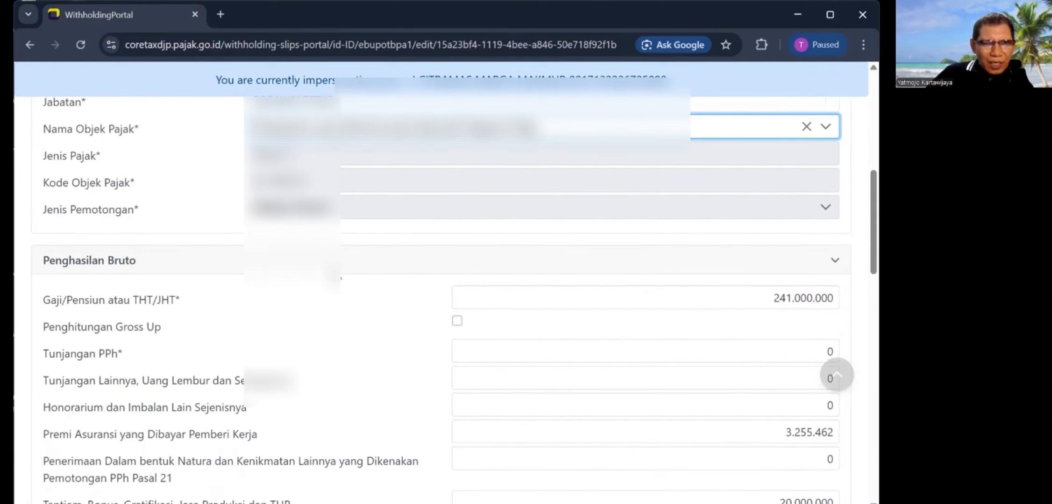
scroll(336, 276, "up", 6)
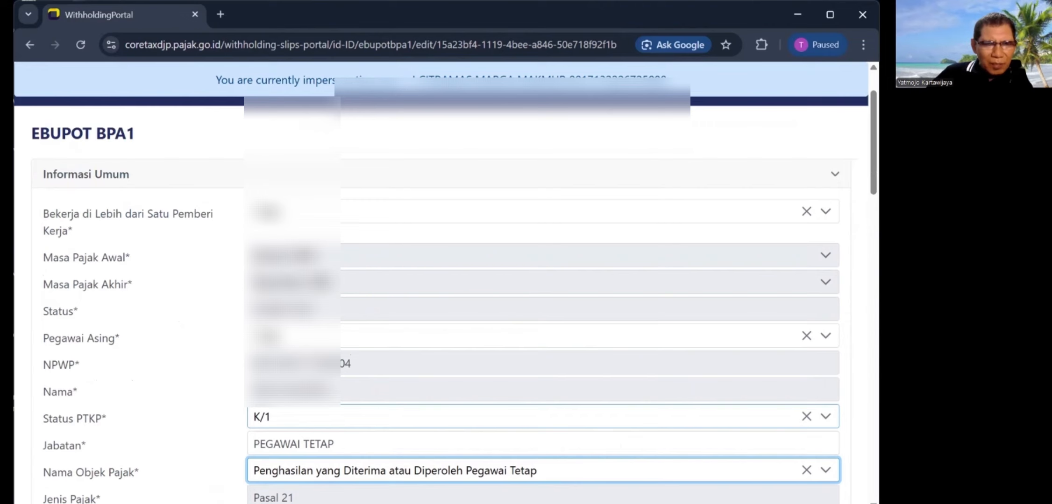
scroll(374, 290, "down", 5)
scroll(374, 289, "down", 1)
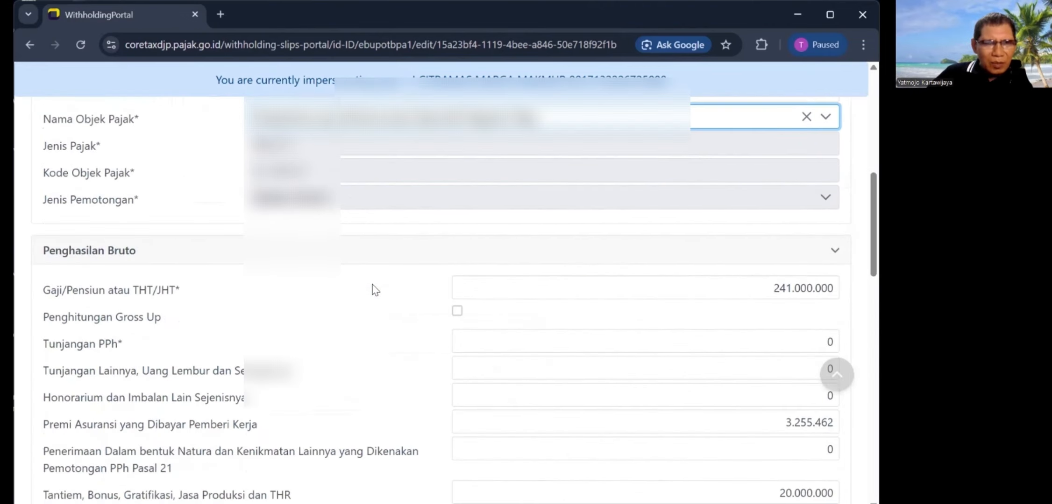
scroll(374, 290, "down", 1)
scroll(449, 201, "up", 2)
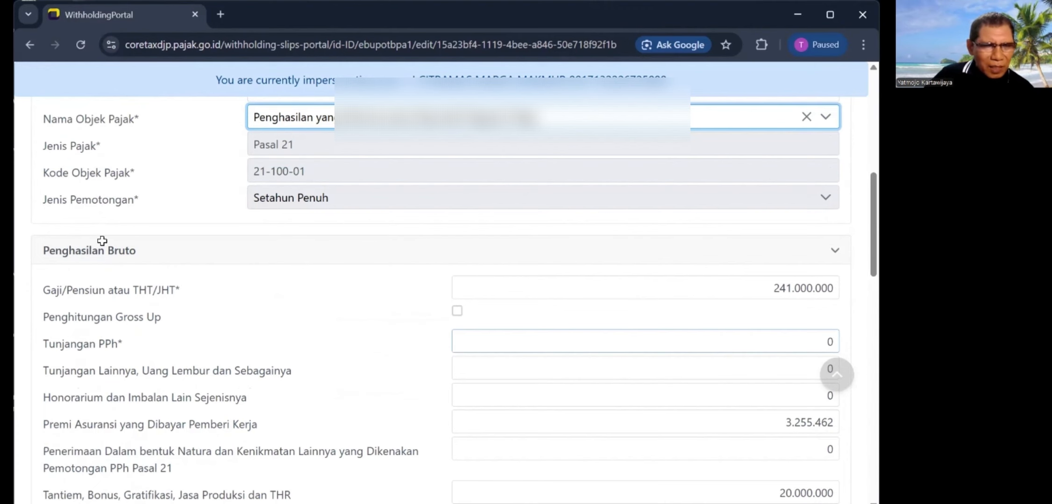
key("alt+Tab")
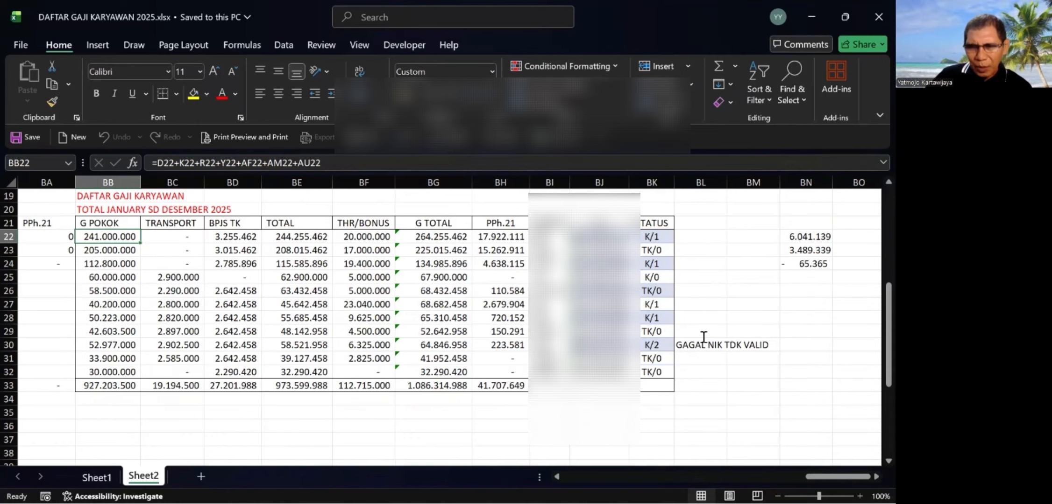
key("alt+Tab")
Step: Review the Penghasilan Bruto section and compare Jumlah Penghasilan Bruto with the employee's G TOTAL in the Excel payroll sheet
scroll(700, 352, "down", 1)
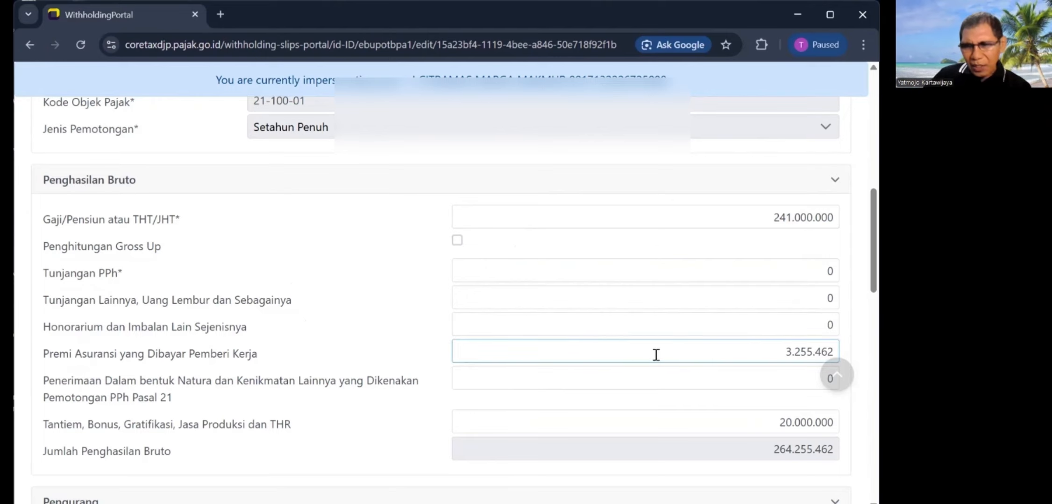
scroll(656, 355, "down", 3)
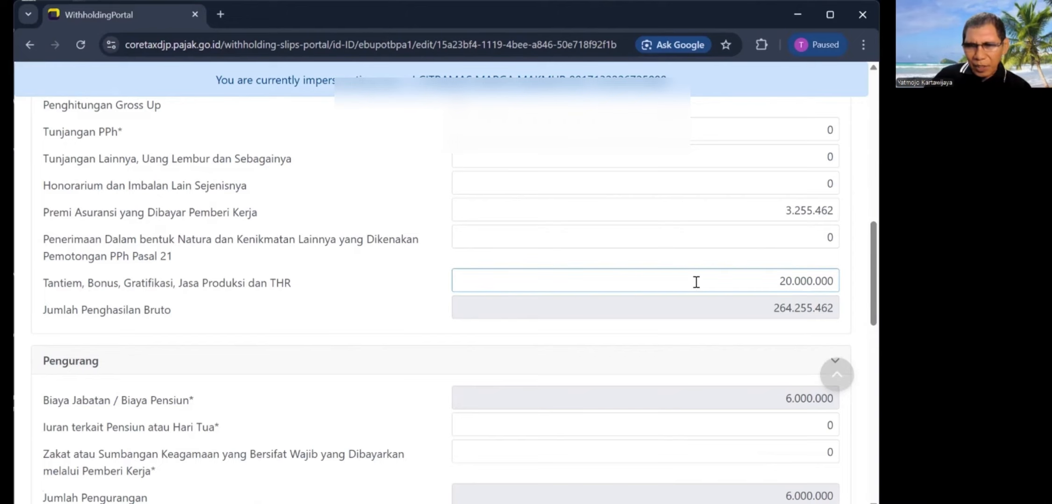
scroll(651, 319, "down", 3)
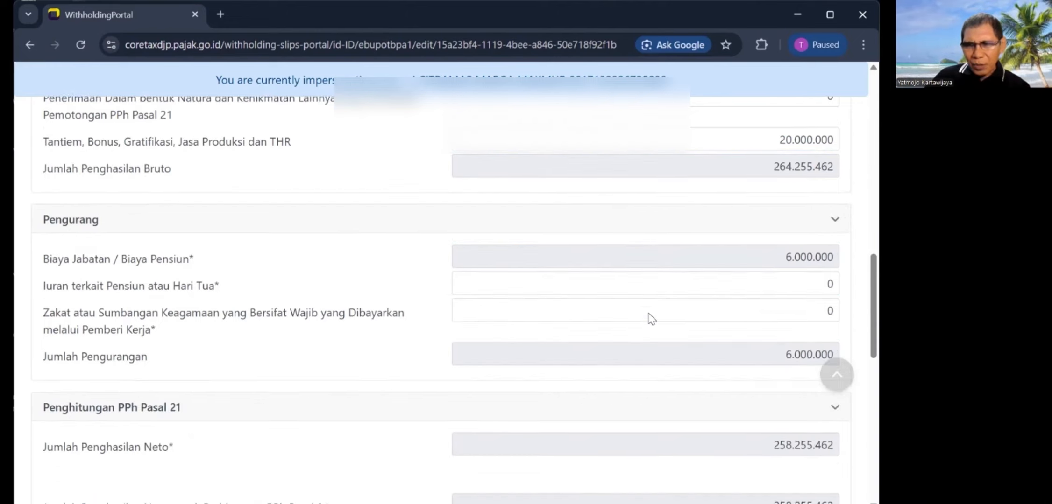
scroll(651, 319, "up", 1)
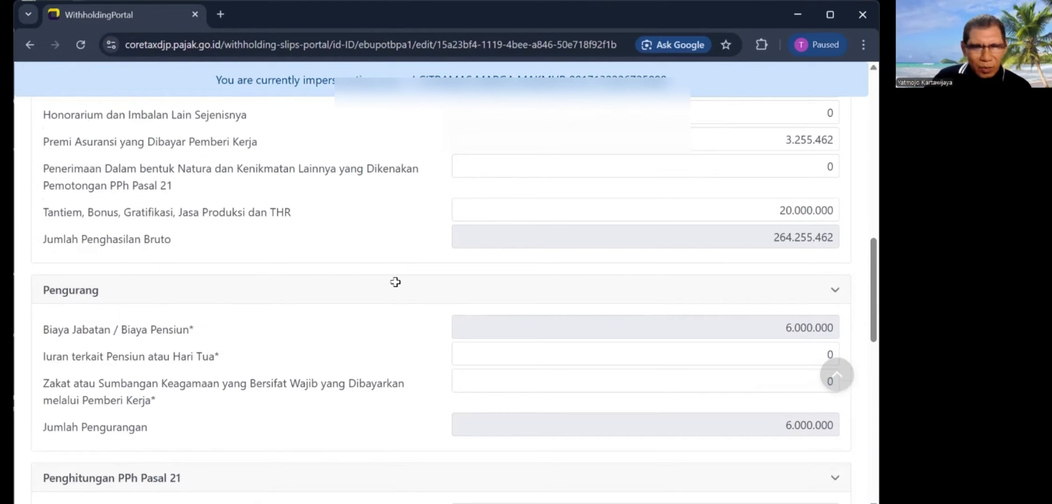
key("alt+Tab")
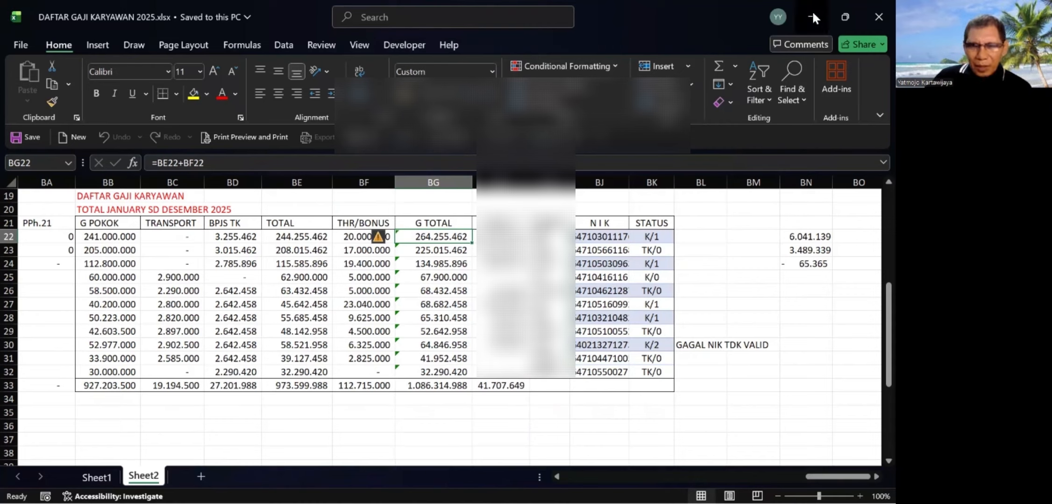
key("alt+Tab")
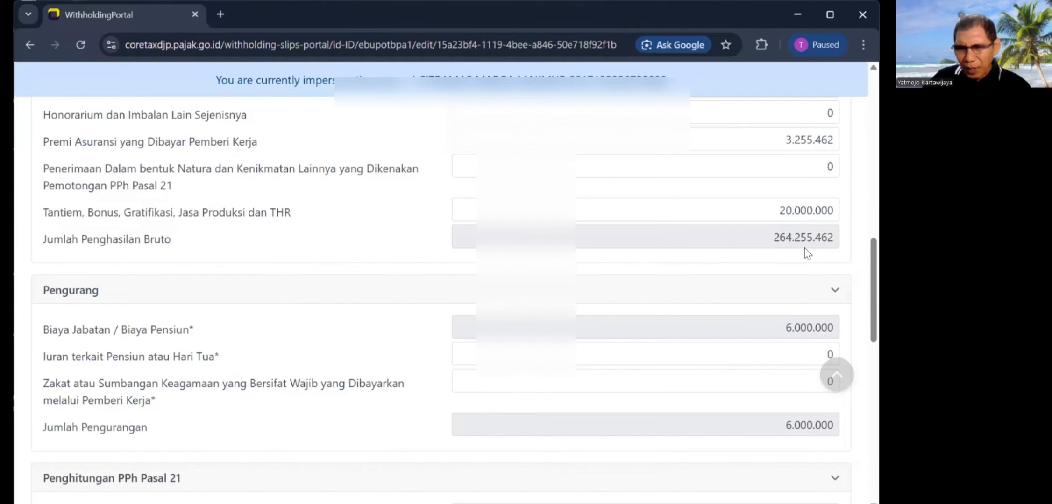
scroll(780, 275, "down", 2)
scroll(783, 277, "up", 3)
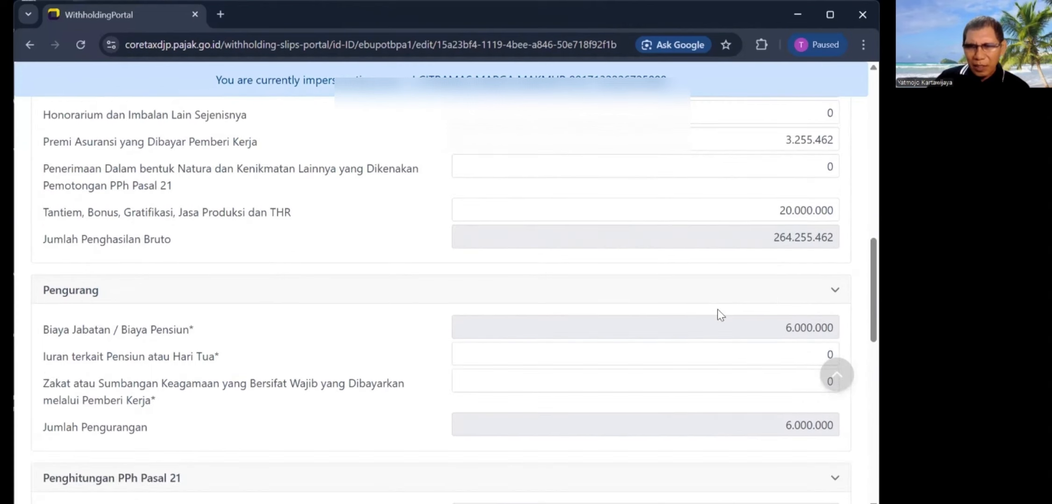
Step: Examine the Pengurang section, including the Iuran terkait Pensiun atau Hari Tua and Zakat atau Sumbangan Keagamaan fields
scroll(701, 338, "down", 3)
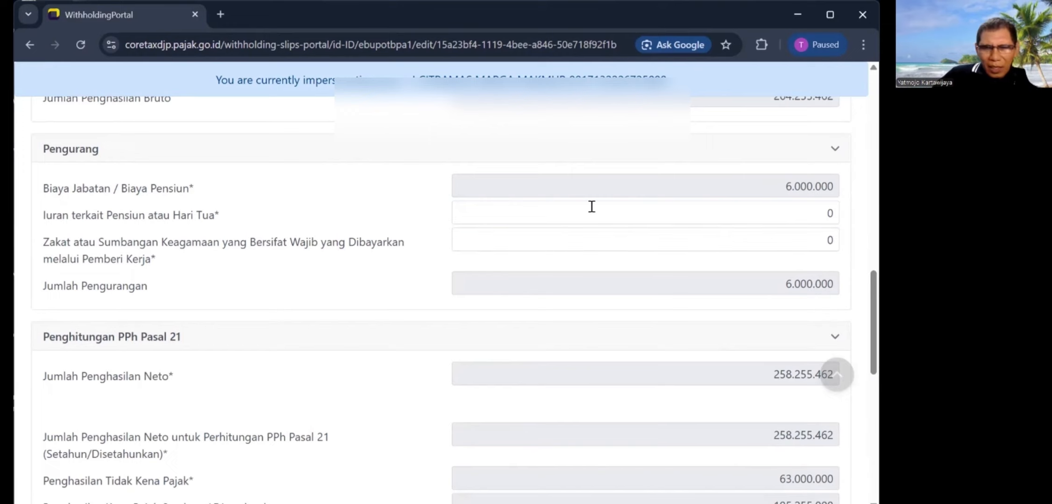
left_click(701, 216)
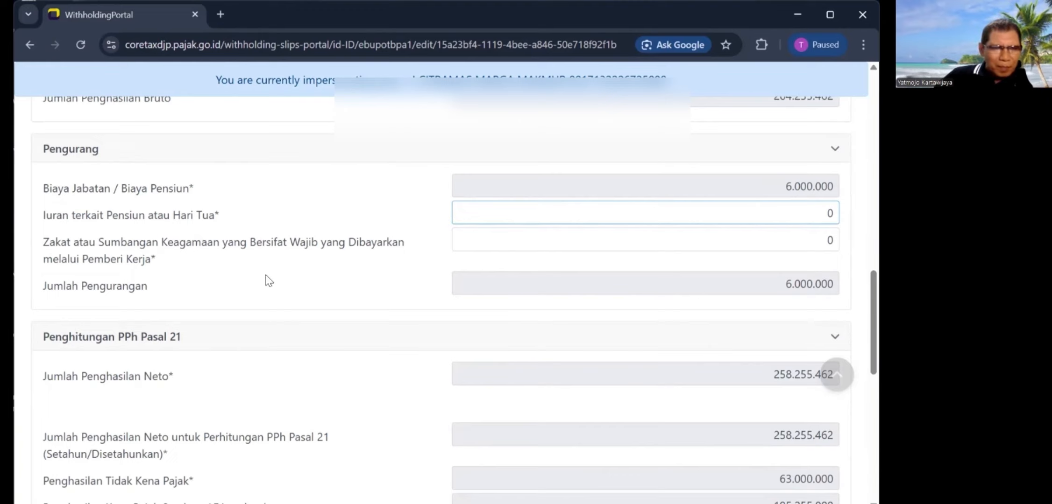
left_click(124, 277)
left_click(741, 244)
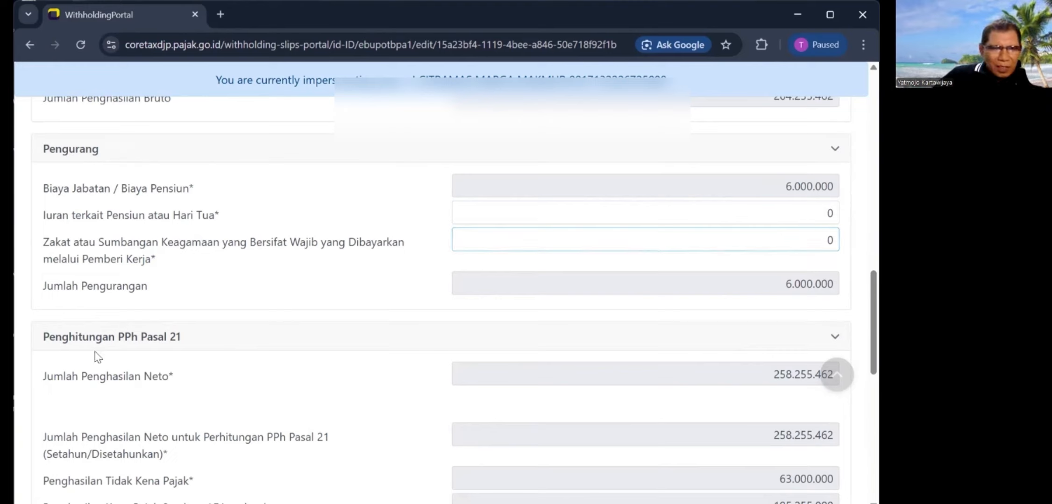
left_click(103, 304)
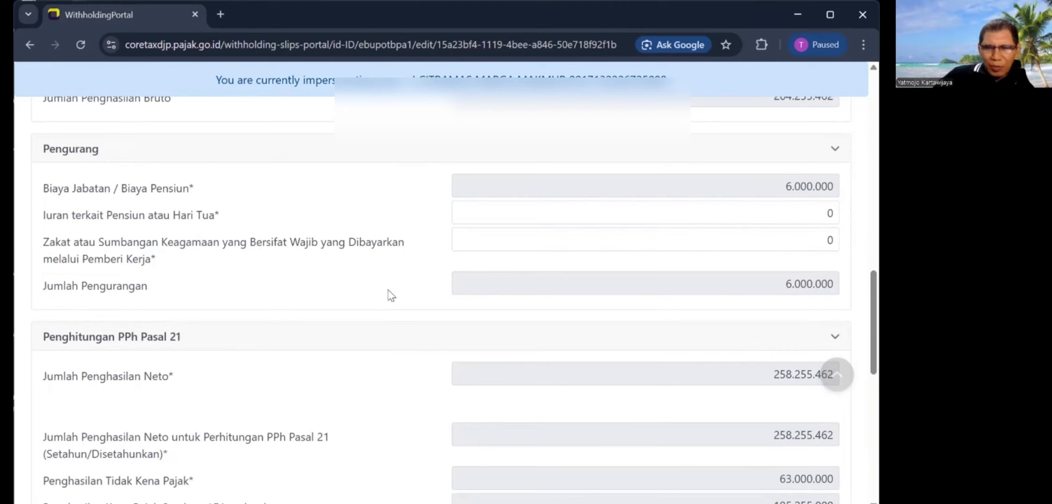
left_click(773, 214)
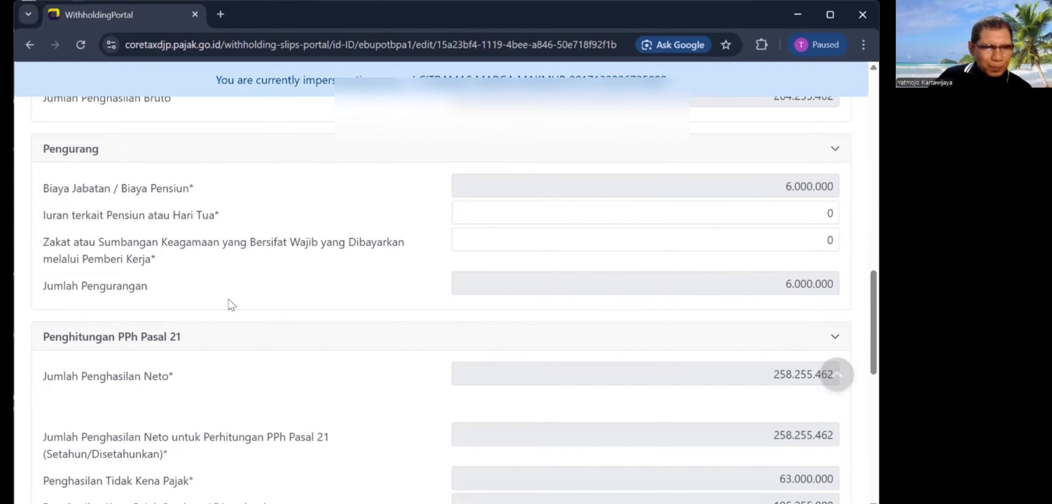
Step: Check Jumlah Penghasilan Neto under Penghitungan PPh Pasal 21 against Jumlah Penghasilan Bruto and Jumlah Pengurangan
scroll(449, 322, "down", 3)
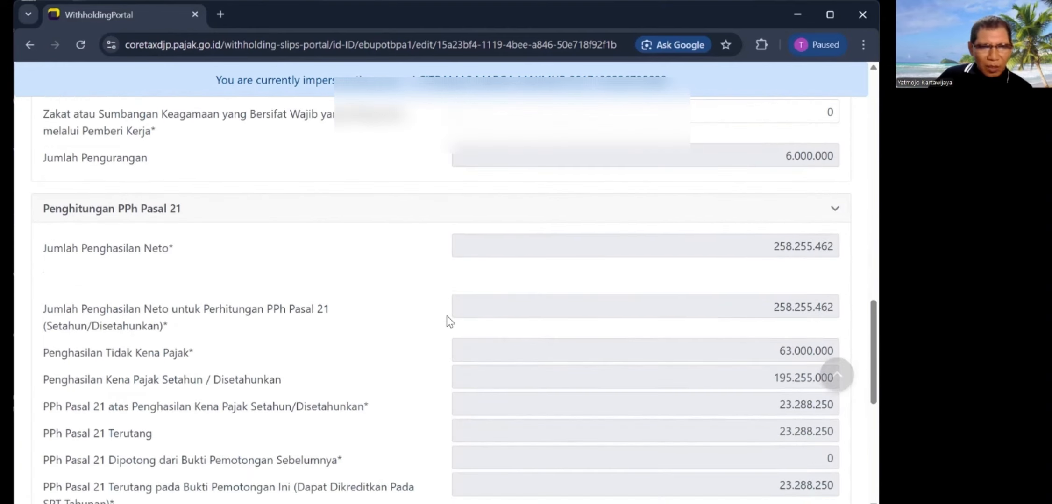
scroll(409, 238, "down", 1)
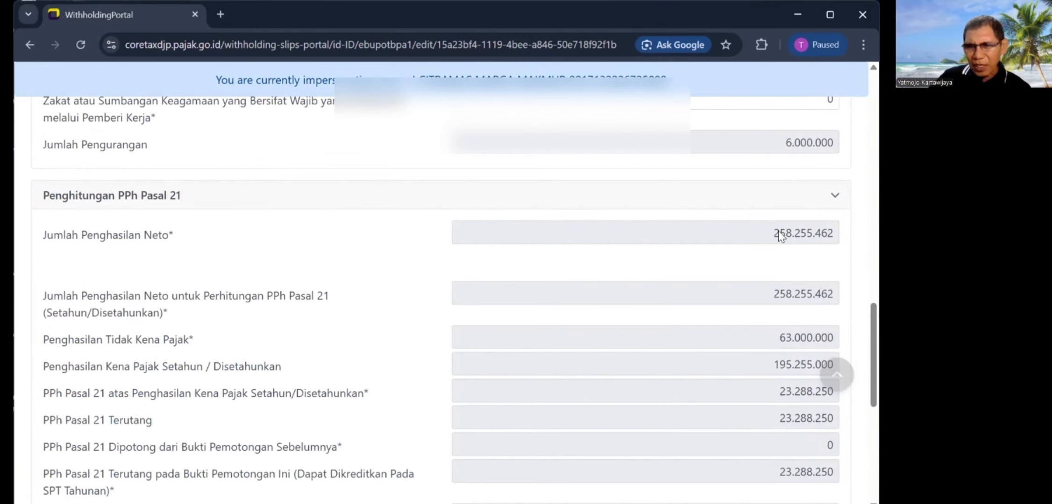
scroll(780, 236, "up", 1)
scroll(785, 280, "up", 5)
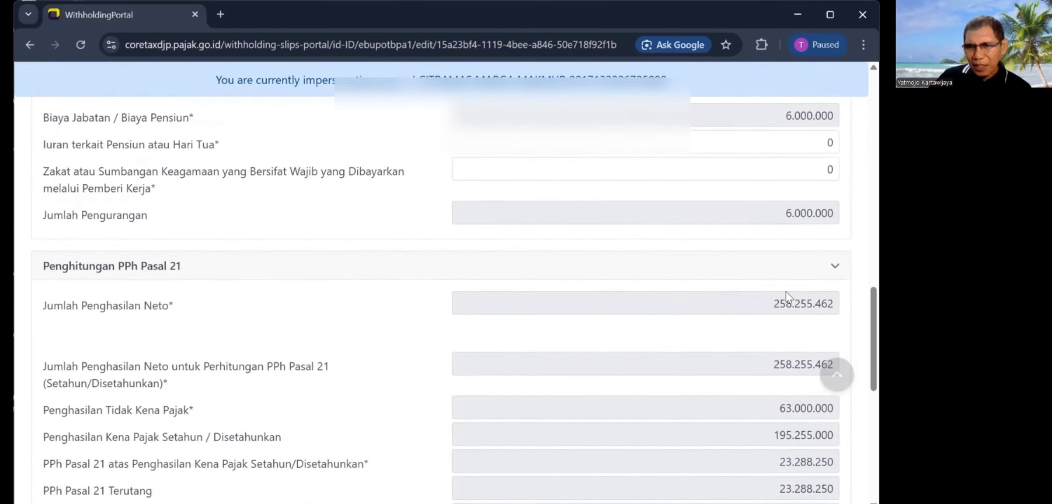
scroll(789, 297, "down", 4)
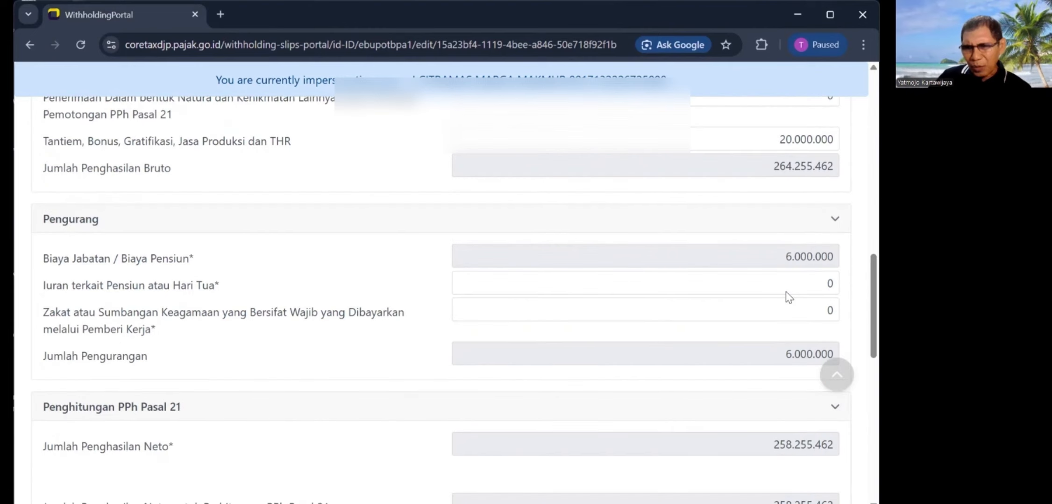
scroll(789, 297, "down", 3)
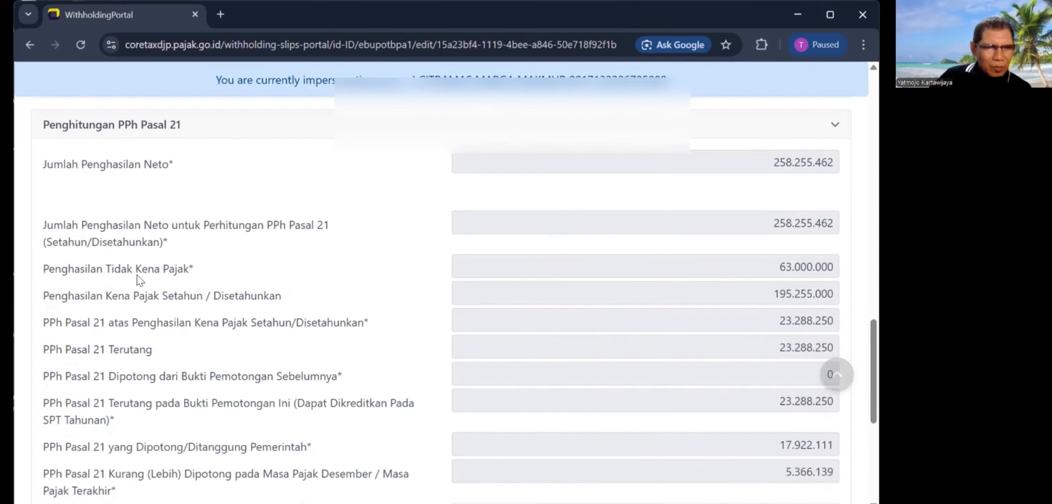
Step: Compare the Penghasilan Tidak Kena Pajak amount with the employee's Status PTKP in the general information section
scroll(746, 248, "up", 2)
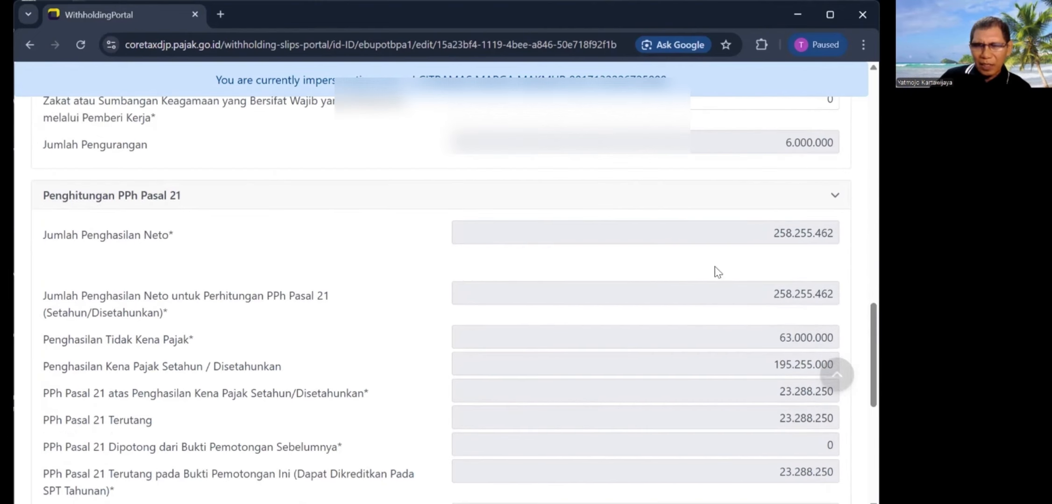
scroll(715, 295, "down", 2)
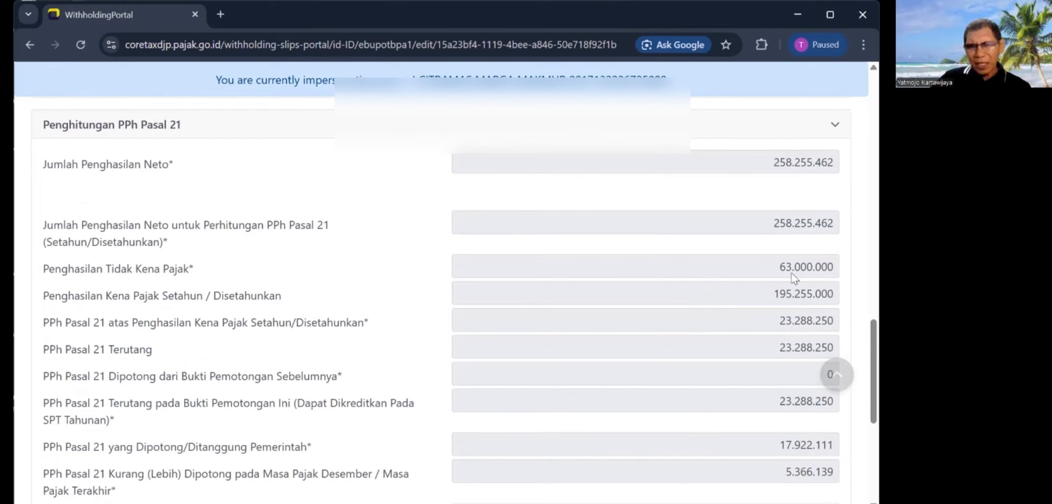
scroll(509, 270, "up", 12)
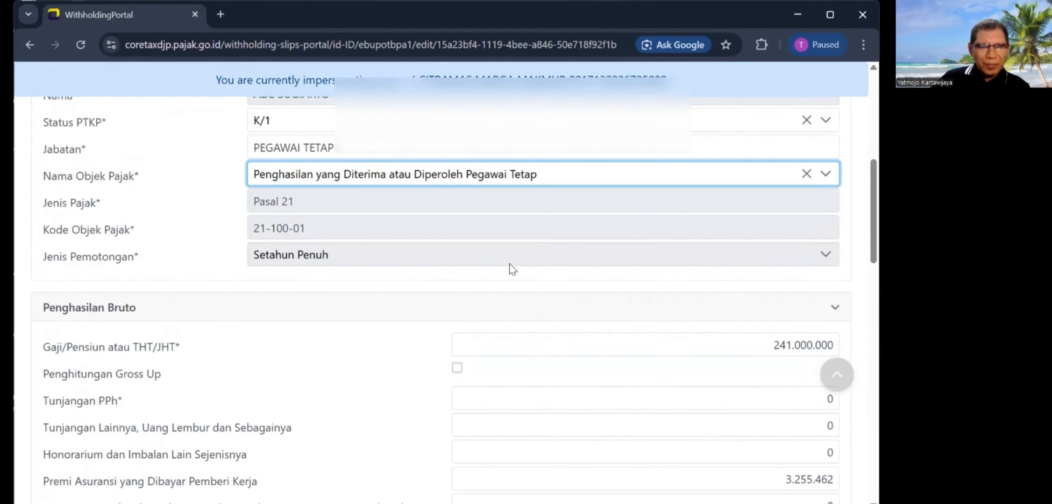
scroll(513, 270, "up", 3)
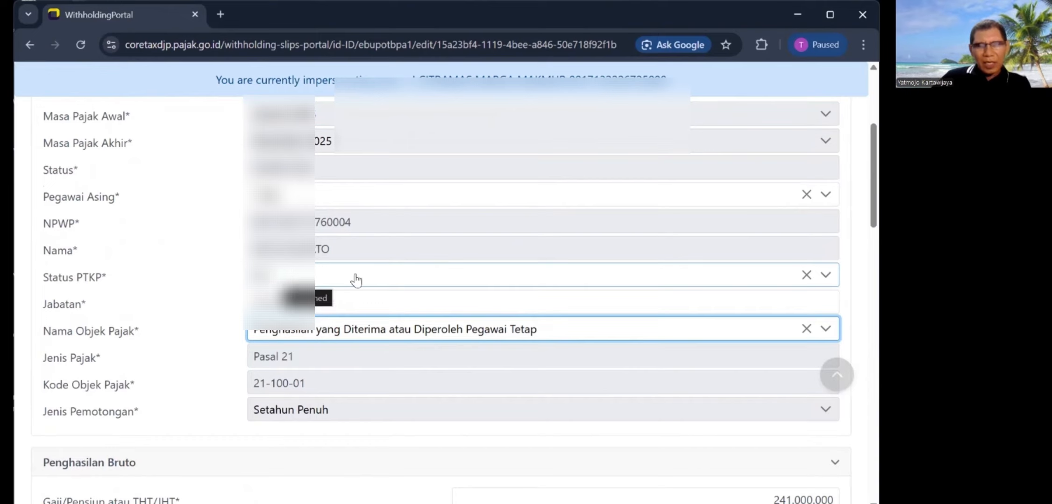
scroll(356, 279, "down", 15)
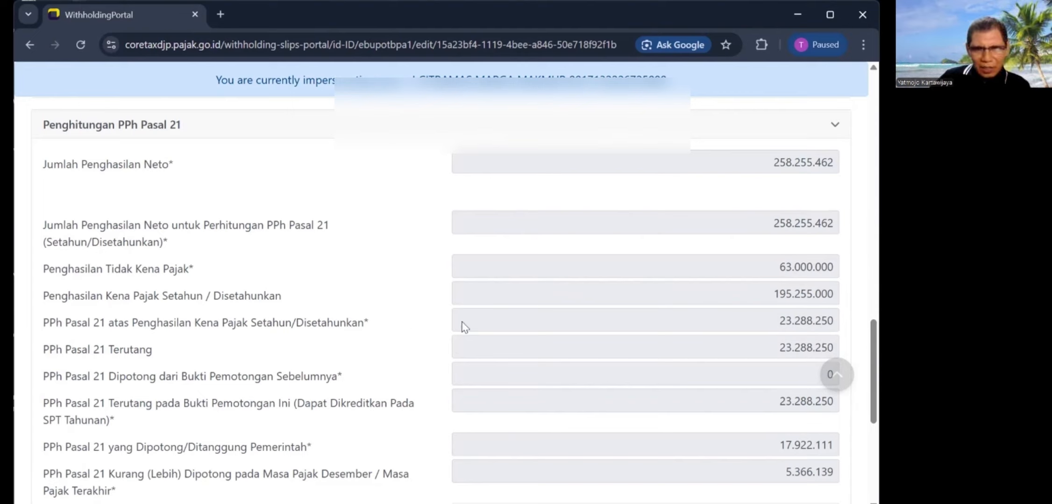
Step: Examine PPh Pasal 21 Terutang, PPh Pasal 21 yang Dipotong and PPh Pasal 21 Kurang (Lebih) Dipotong for the last tax period
scroll(738, 321, "down", 1)
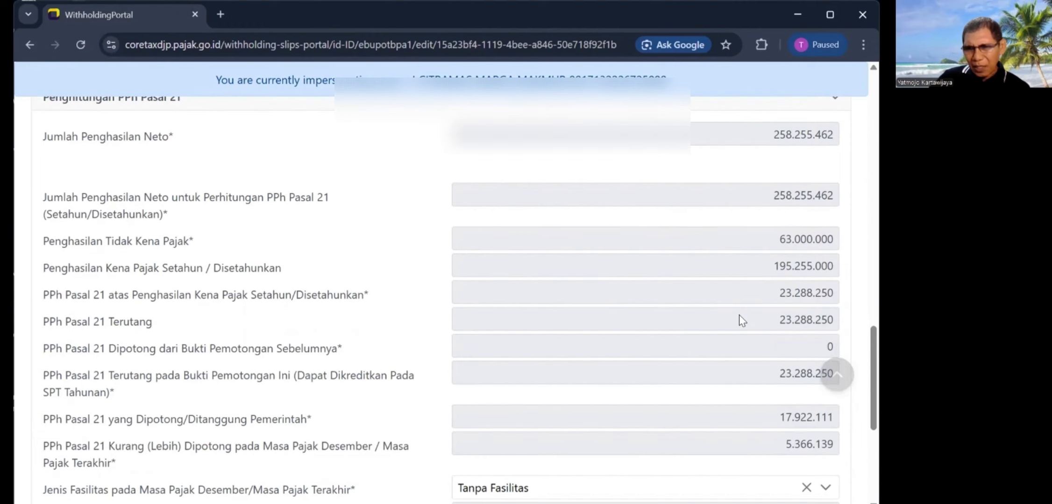
scroll(739, 315, "down", 1)
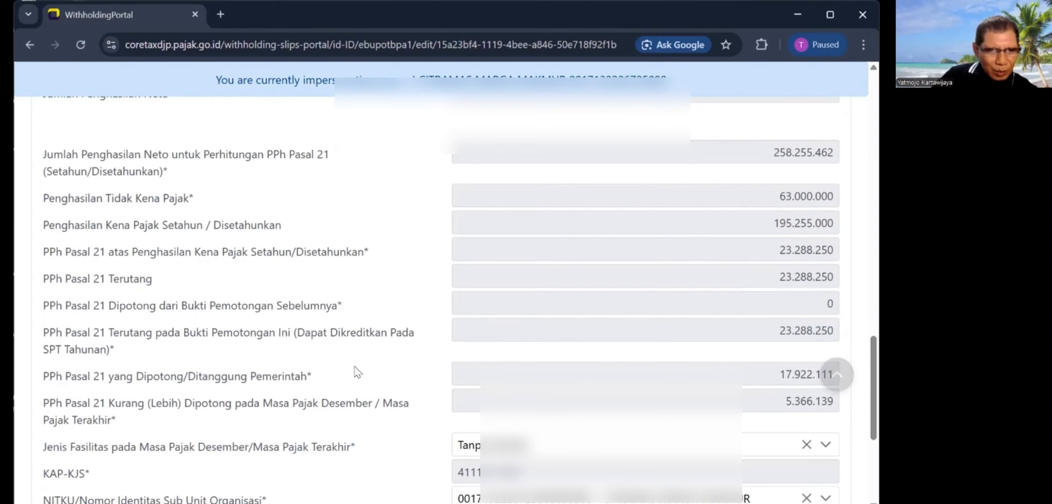
scroll(356, 372, "down", 3)
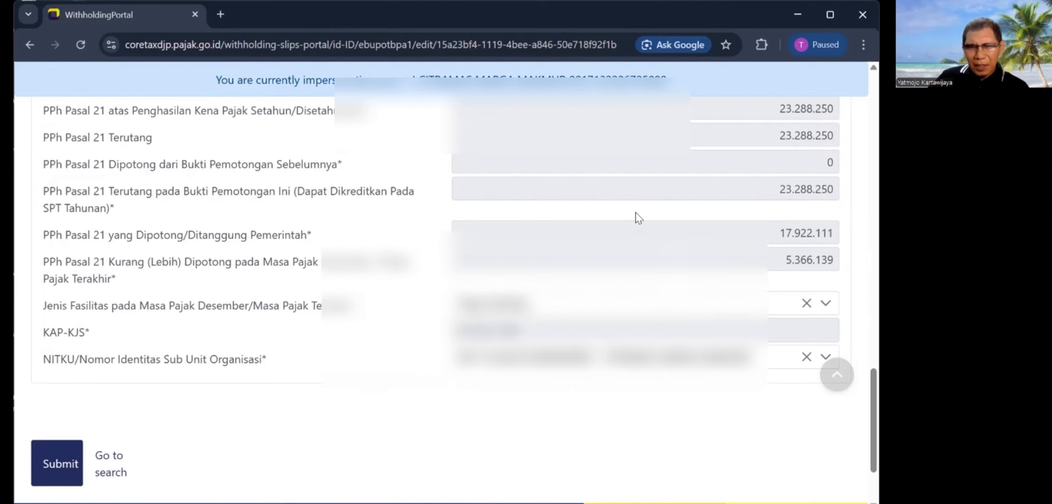
scroll(638, 218, "down", 2)
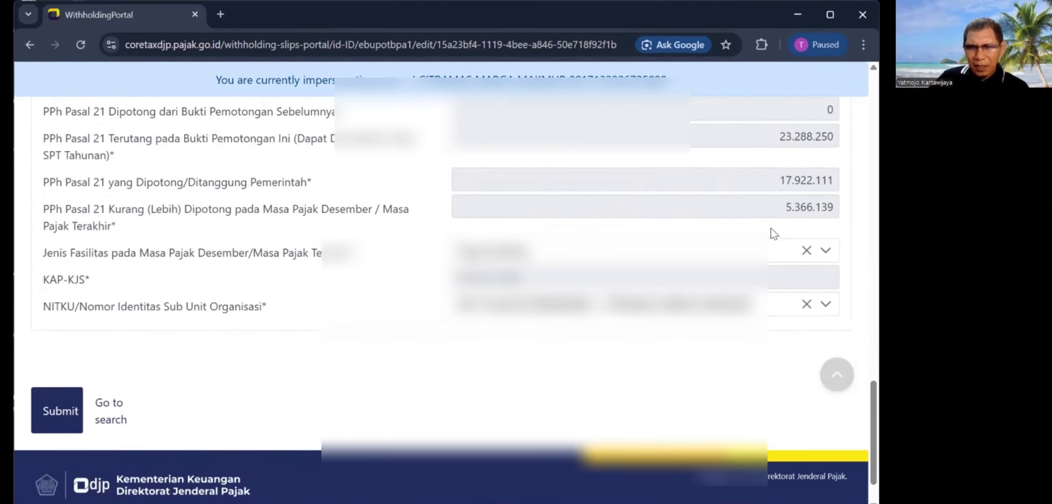
scroll(769, 231, "up", 2)
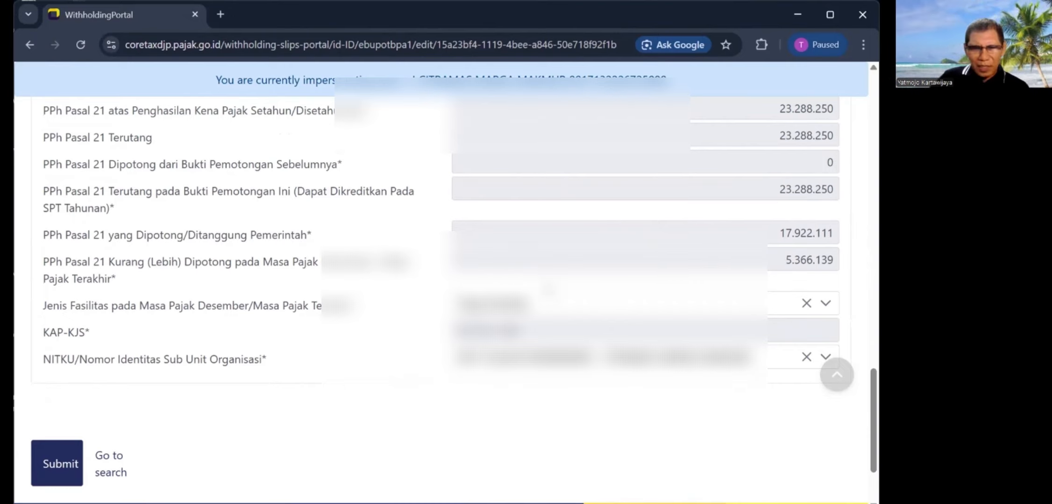
scroll(551, 289, "down", 2)
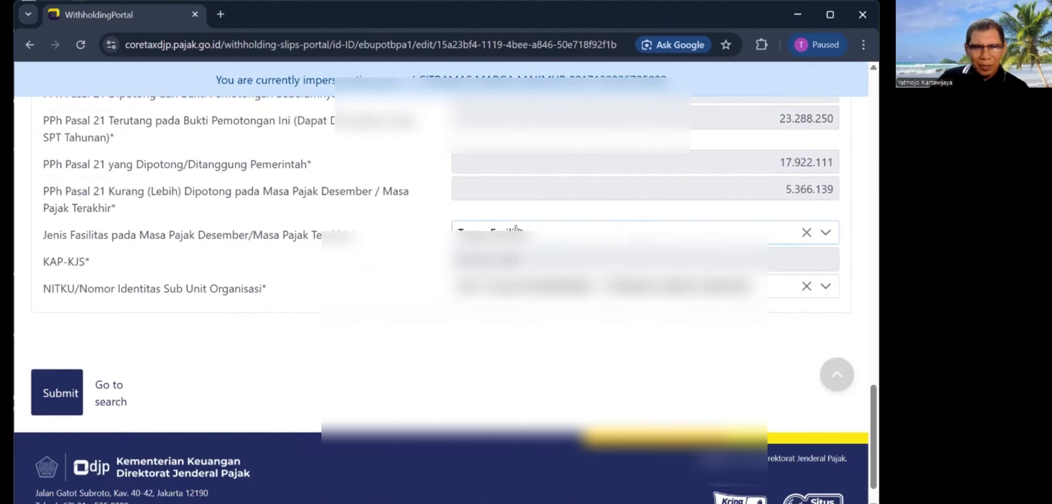
Step: View the available options for Jenis Fasilitas and NITKU/Nomor Identitas Sub Unit Organisasi without changing either selection
left_click(825, 234)
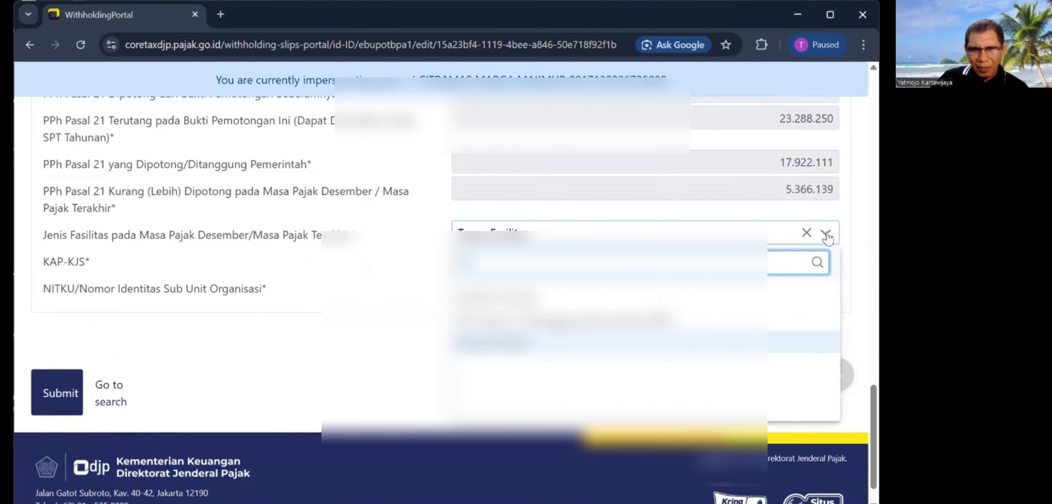
left_click(826, 235)
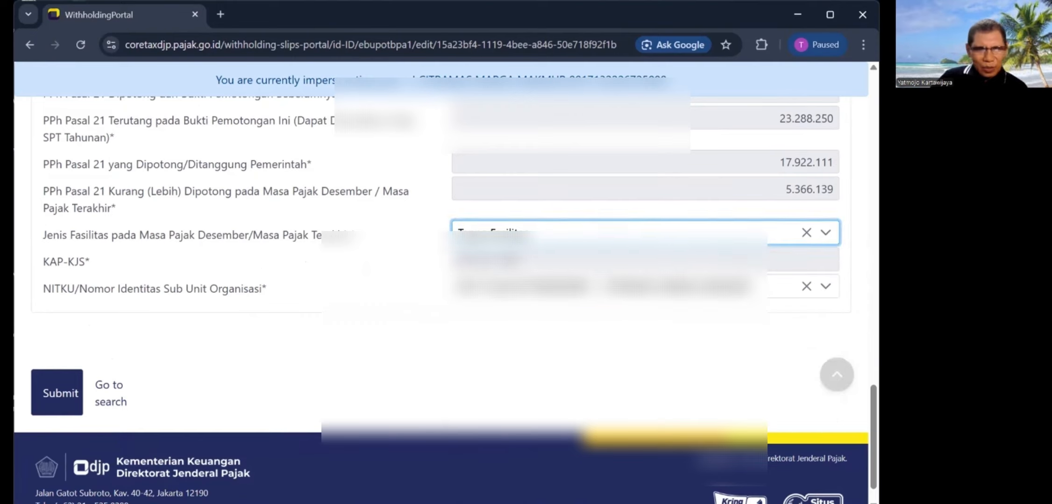
left_click(826, 287)
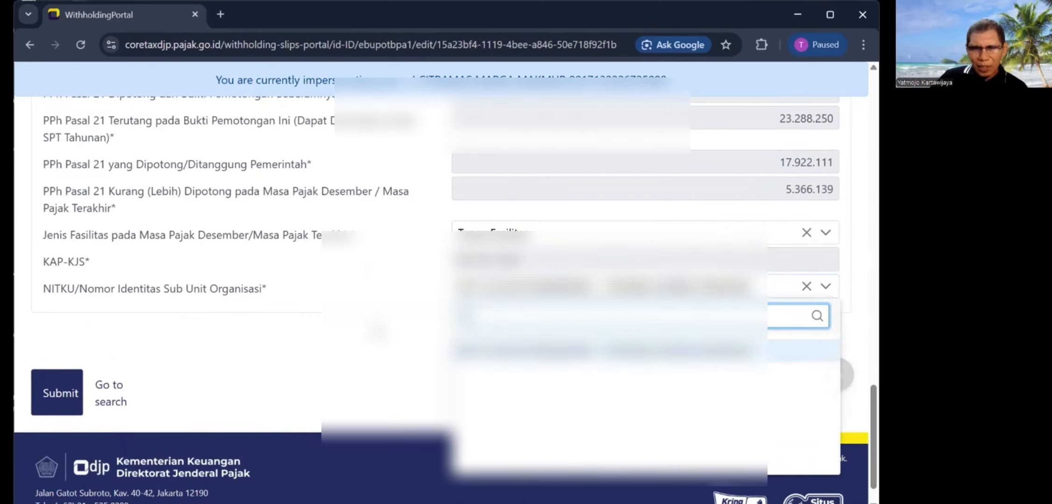
left_click(376, 327)
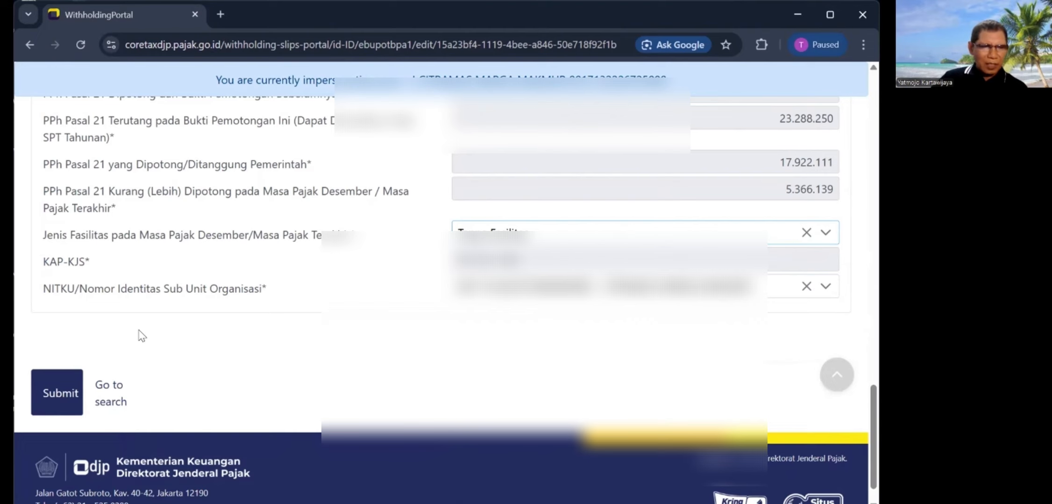
Step: Submit the BPA1 slip and filter the not-issued slip list by Masa Akhir Periode Penghasilan Desember 2025
left_click(57, 393)
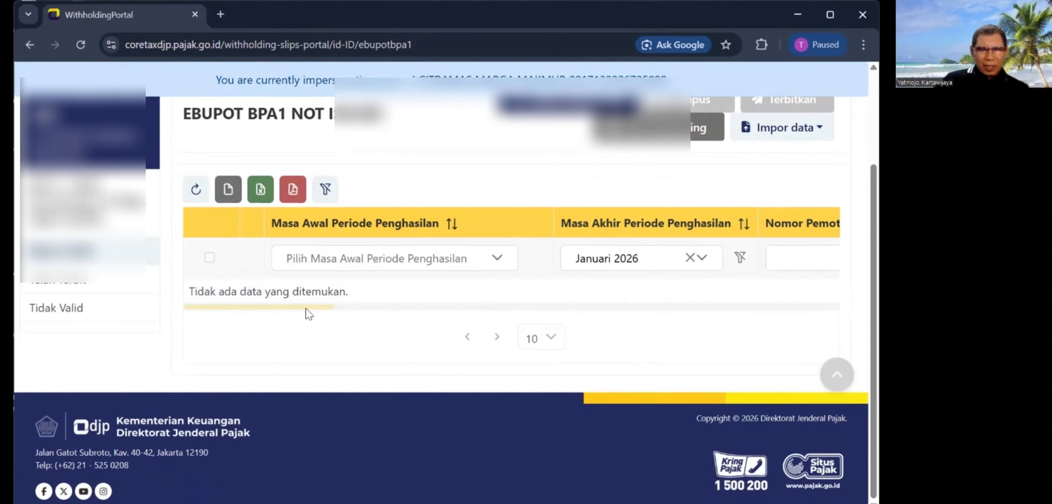
mouse_move(305, 308)
left_mouse_down()
mouse_move(615, 305)
mouse_move(299, 322)
left_mouse_up()
left_click(689, 259)
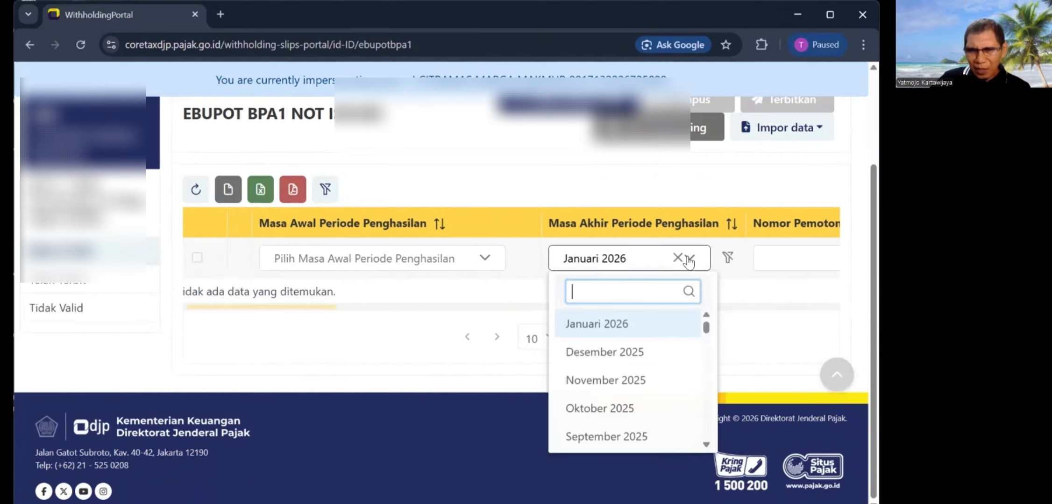
left_click(628, 354)
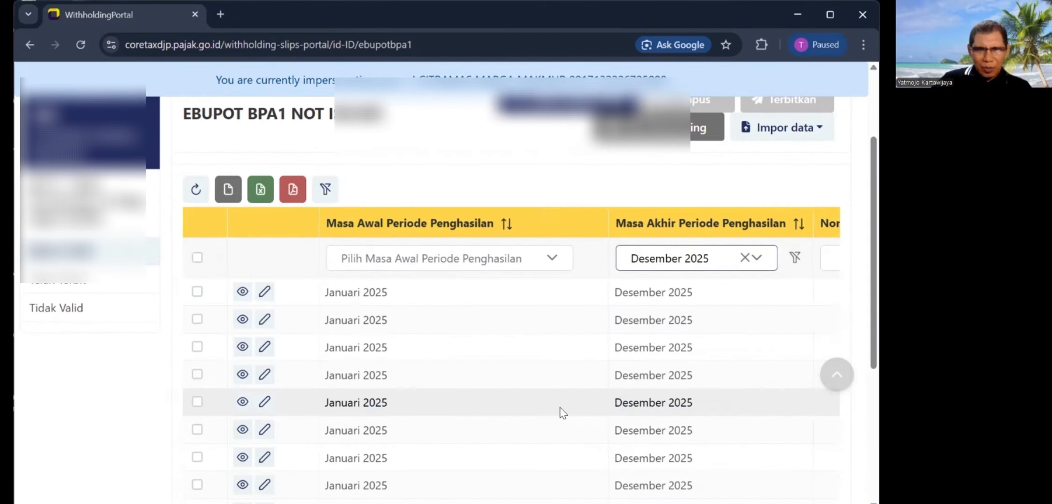
scroll(559, 412, "down", 3)
scroll(563, 413, "up", 3)
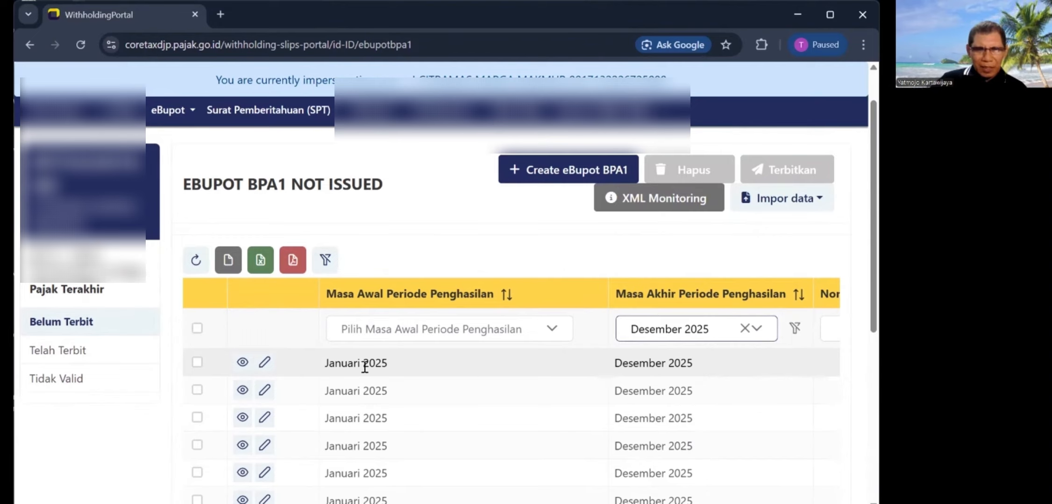
Step: Open the first listed Desember 2025 slip for editing and review its general information, including Status PTKP, Jabatan and Nama Objek Pajak
left_click(265, 364)
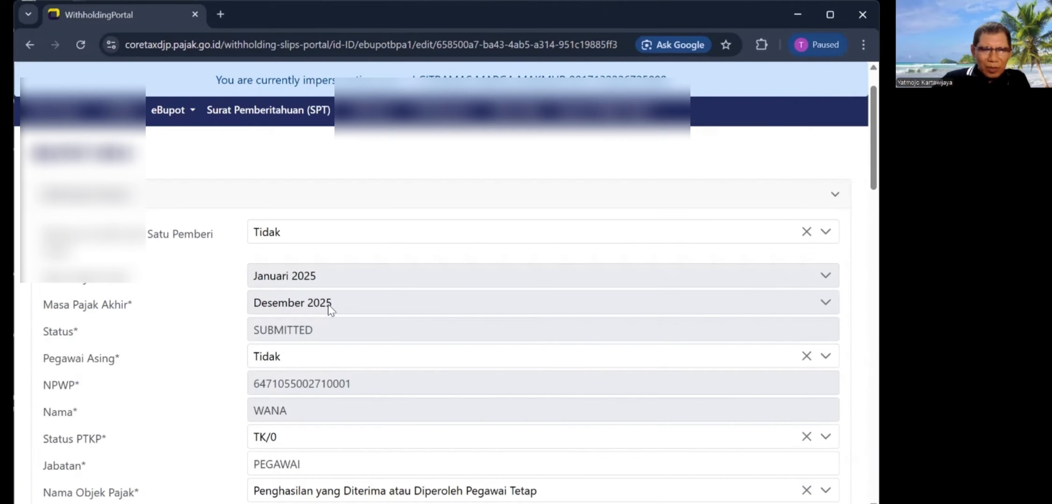
scroll(329, 294, "down", 2)
scroll(336, 277, "down", 2)
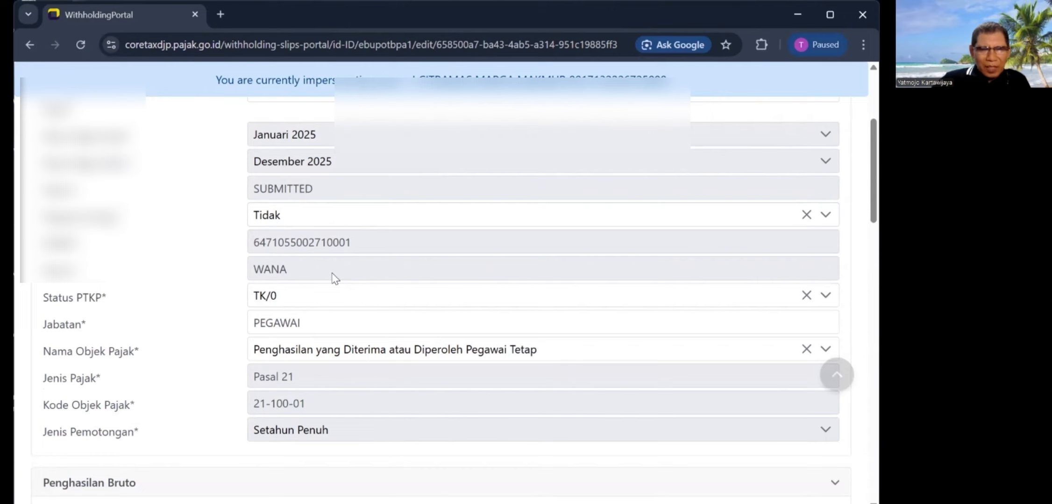
scroll(333, 277, "down", 2)
scroll(358, 239, "down", 2)
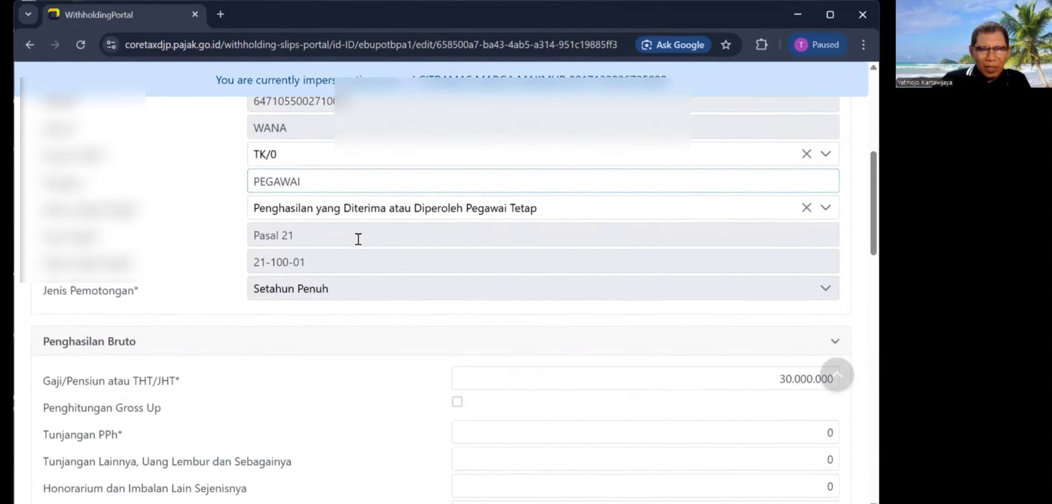
scroll(358, 239, "down", 2)
scroll(476, 269, "down", 4)
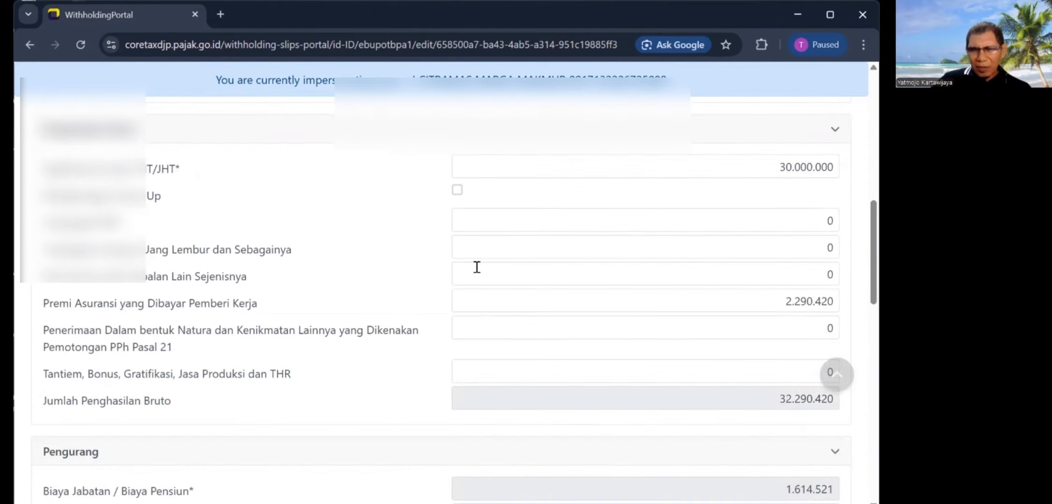
Step: Review this slip's Penghasilan Bruto entries, including Gaji/Pensiun, Premi Asuransi yang Dibayar Pemberi Kerja and Tantiem, Bonus, Gratifikasi, Jasa Produksi dan THR
scroll(477, 267, "up", 3)
left_click(719, 306)
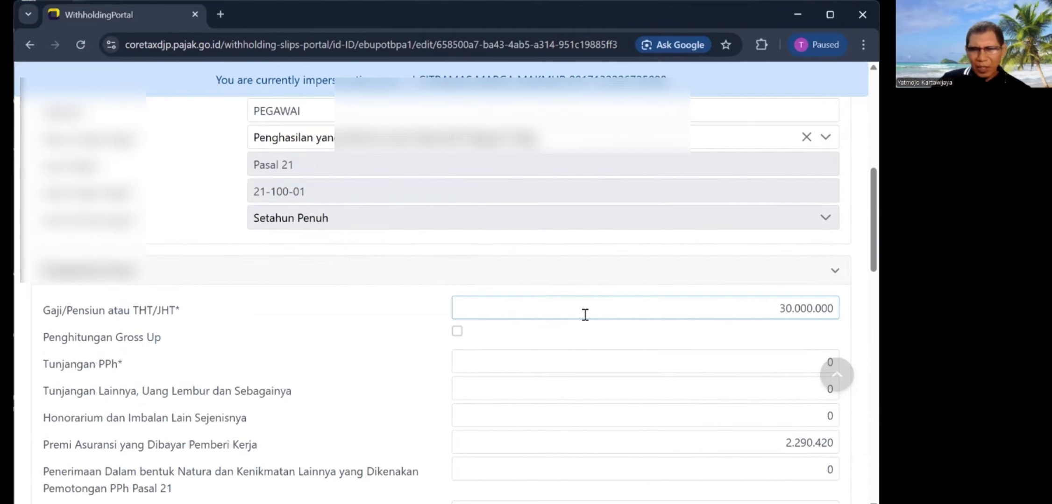
scroll(584, 313, "down", 3)
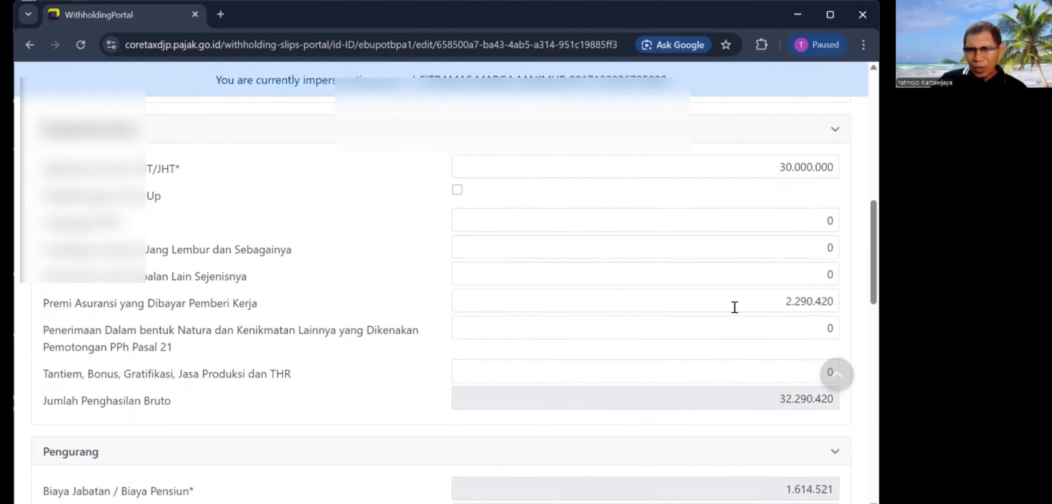
left_click(739, 306)
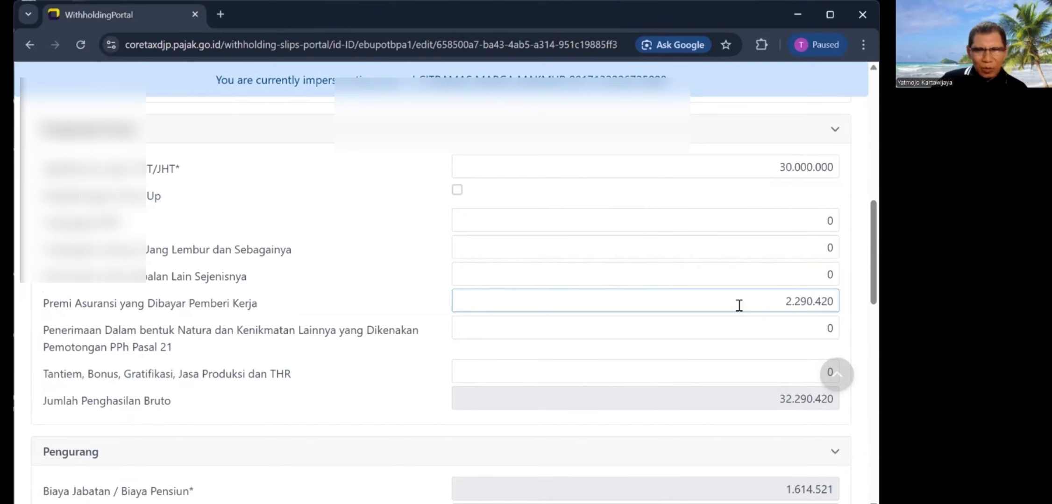
scroll(739, 306, "down", 2)
left_click(739, 305)
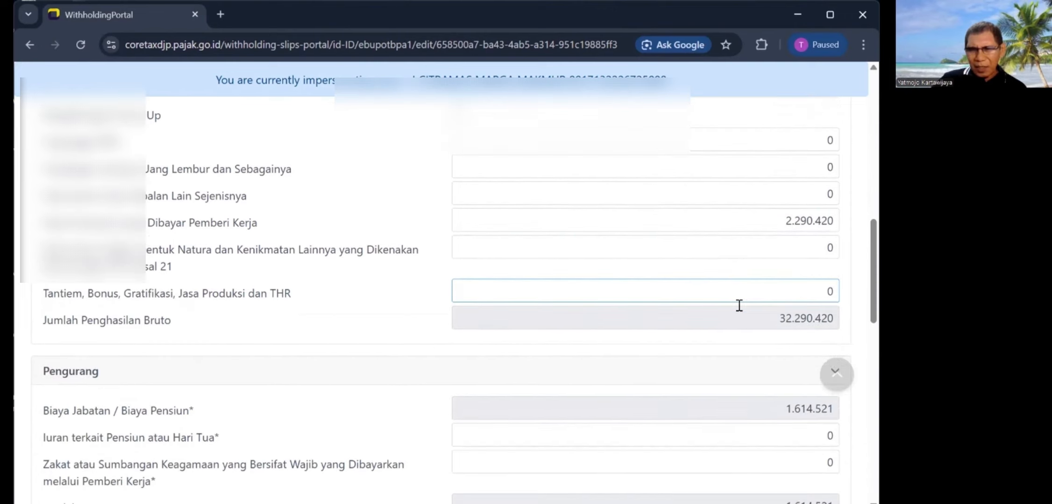
scroll(739, 306, "up", 2)
scroll(738, 305, "up", 2)
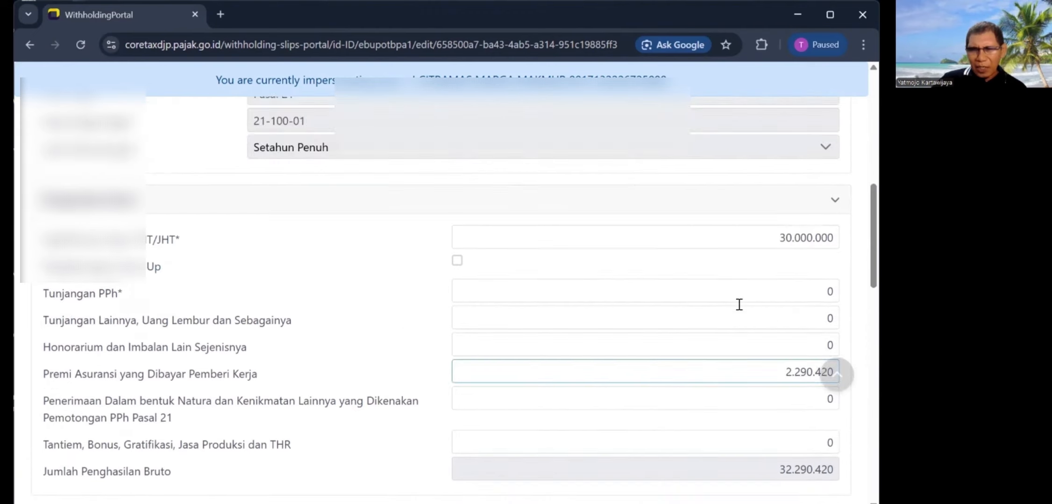
Step: Review the slip's Pengurang section, including Biaya Jabatan / Biaya Pensiun, pension contributions, zakat and Jumlah Pengurangan, against the Penghasilan Bruto total
scroll(739, 304, "down", 4)
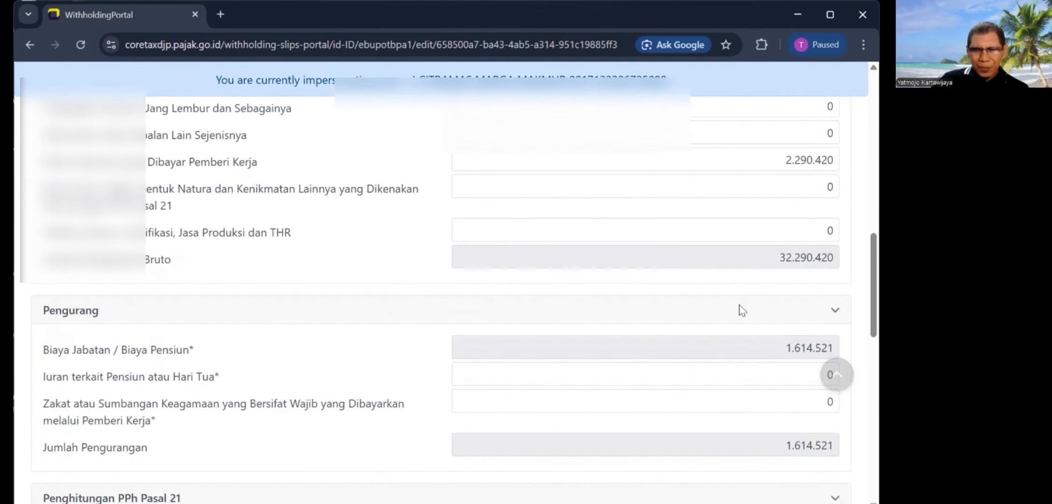
scroll(742, 311, "down", 3)
scroll(742, 311, "down", 1)
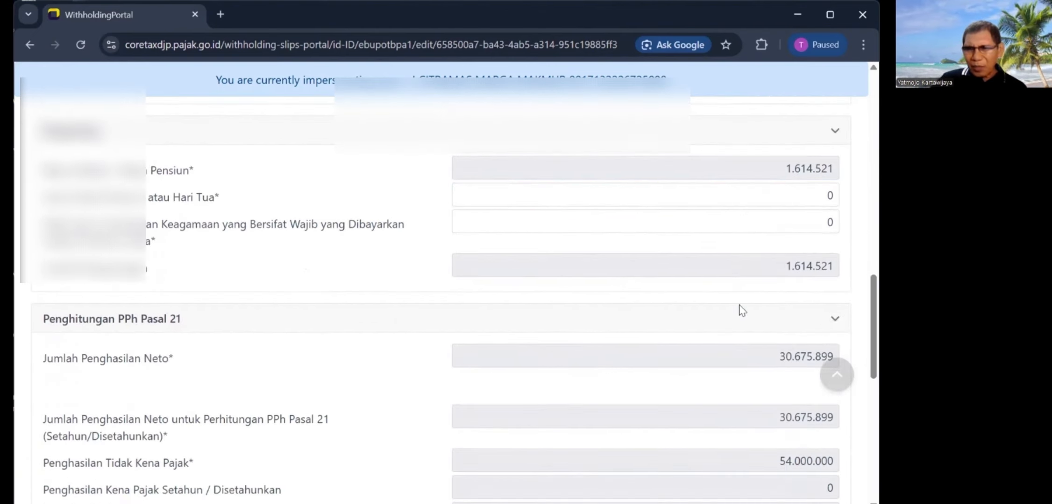
scroll(742, 310, "down", 1)
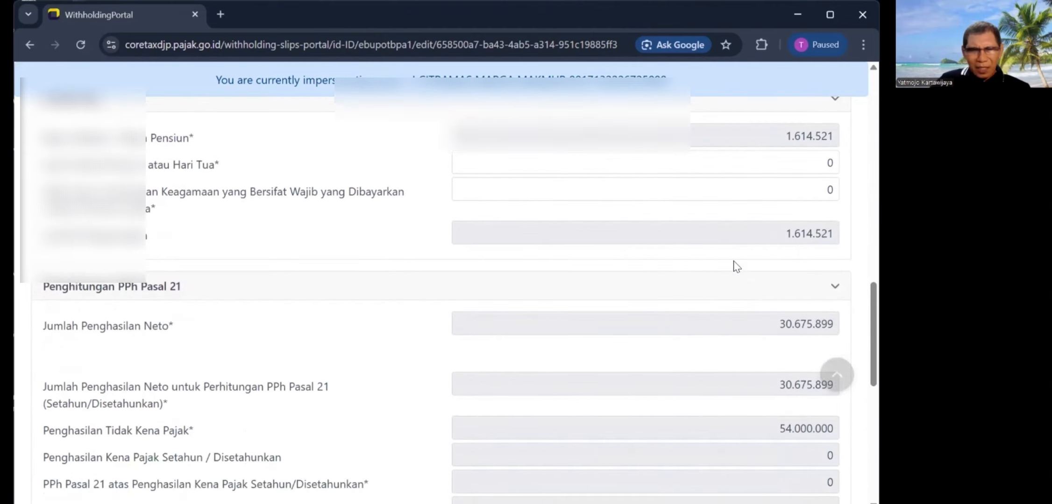
scroll(736, 265, "up", 2)
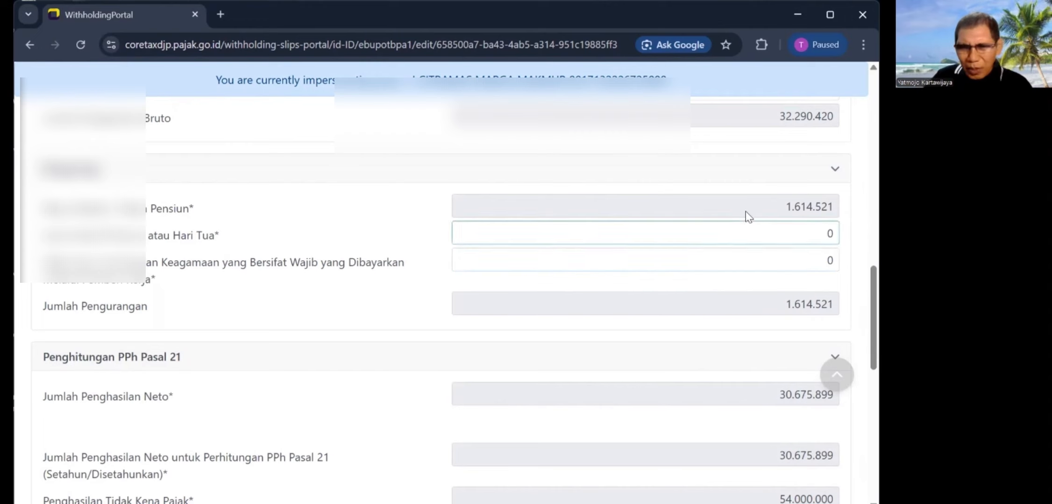
scroll(745, 210, "up", 2)
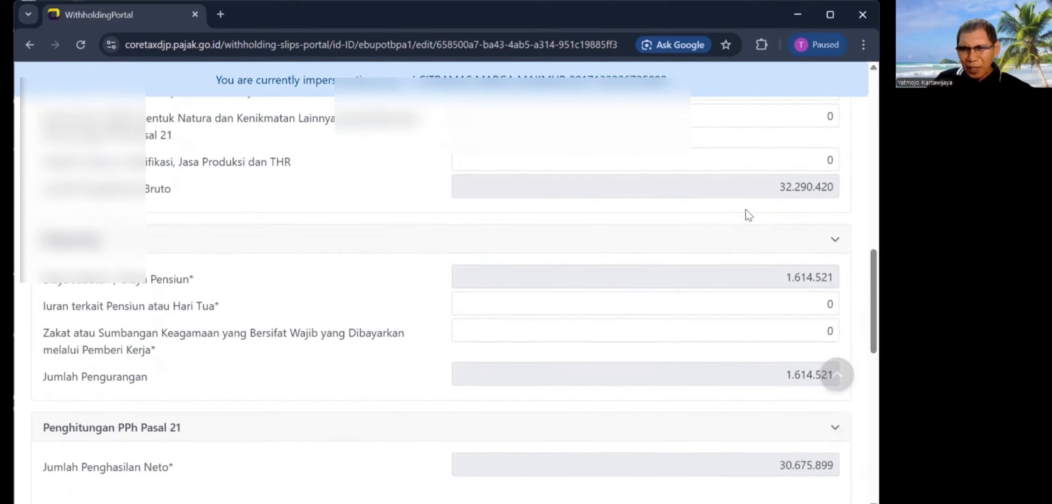
scroll(745, 210, "up", 2)
scroll(746, 210, "down", 4)
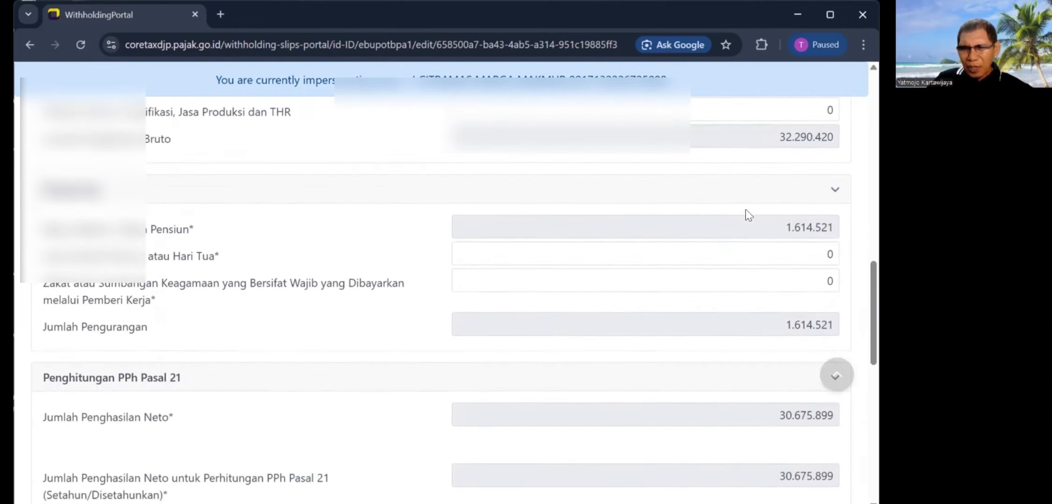
Step: Examine the Penghitungan PPh Pasal 21 section, including Jumlah Penghasilan Neto, Penghasilan Tidak Kena Pajak and PPh Pasal 21 Terutang
scroll(745, 214, "down", 1)
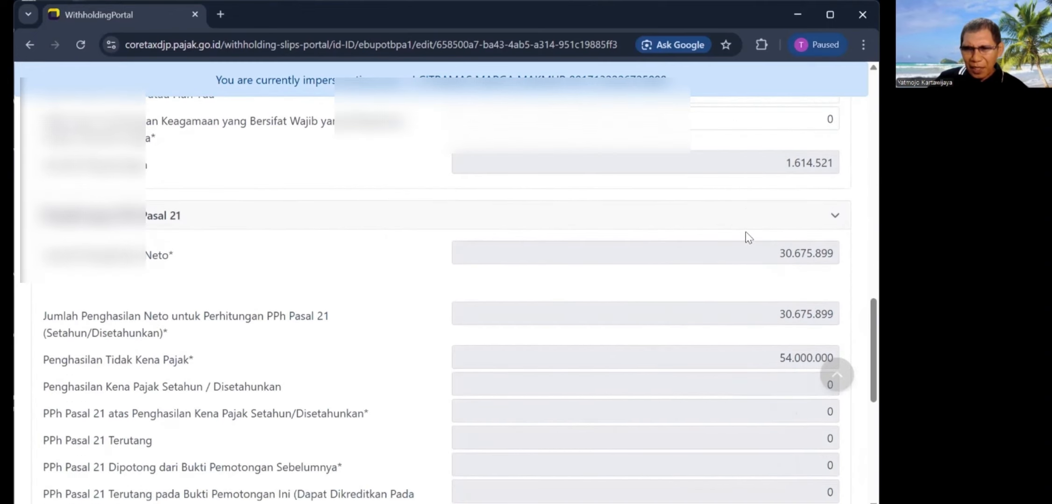
scroll(710, 264, "down", 1)
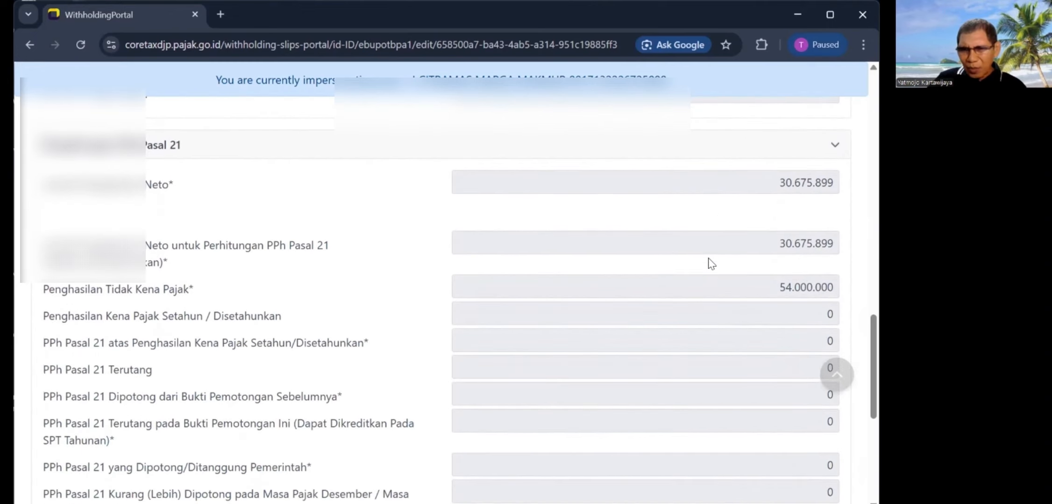
scroll(717, 241, "down", 1)
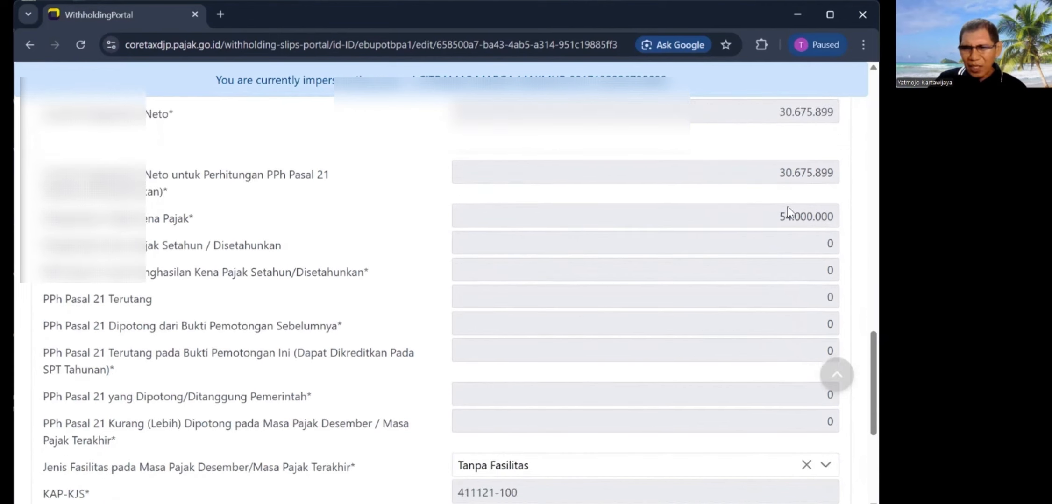
scroll(762, 240, "up", 2)
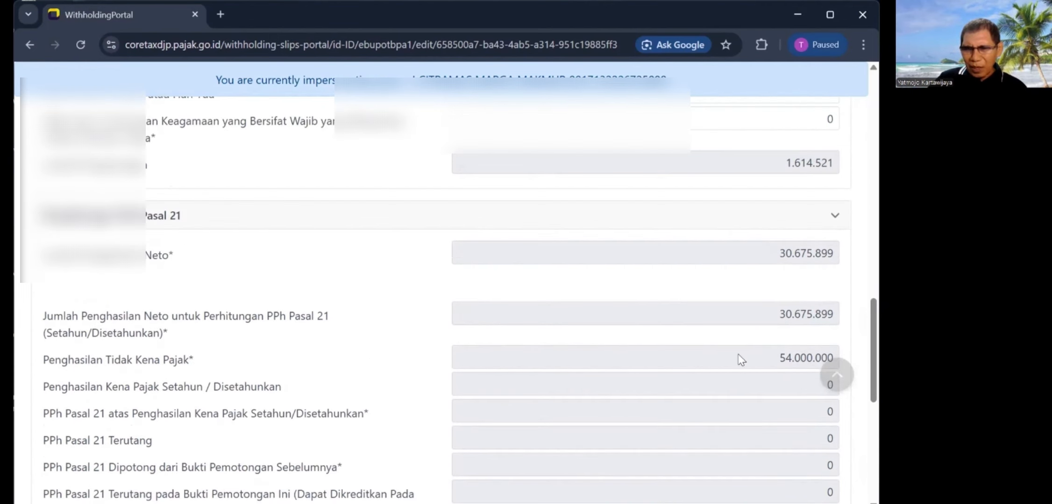
scroll(757, 341, "down", 3)
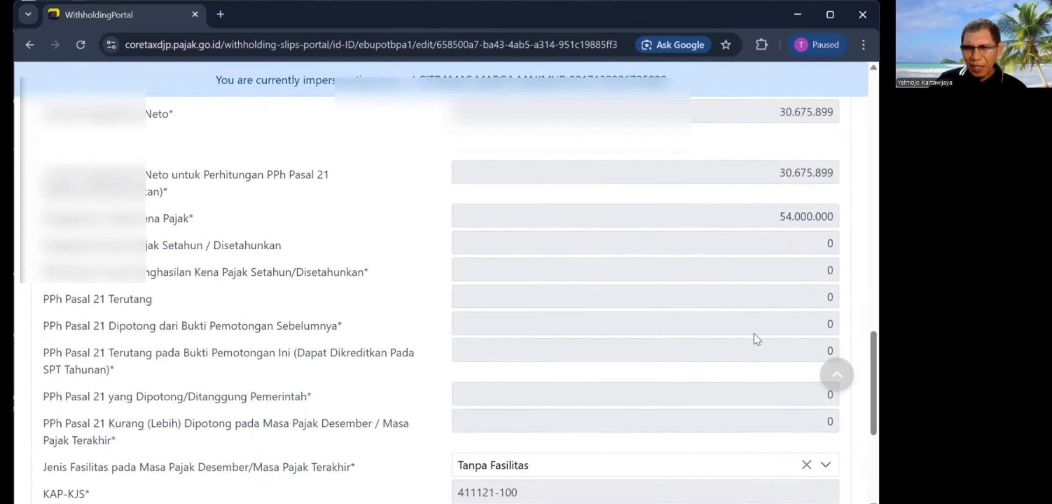
Step: Submit the reviewed slip and filter the not-issued list by Masa Akhir Periode Penghasilan Desember 2025 again
scroll(754, 339, "down", 5)
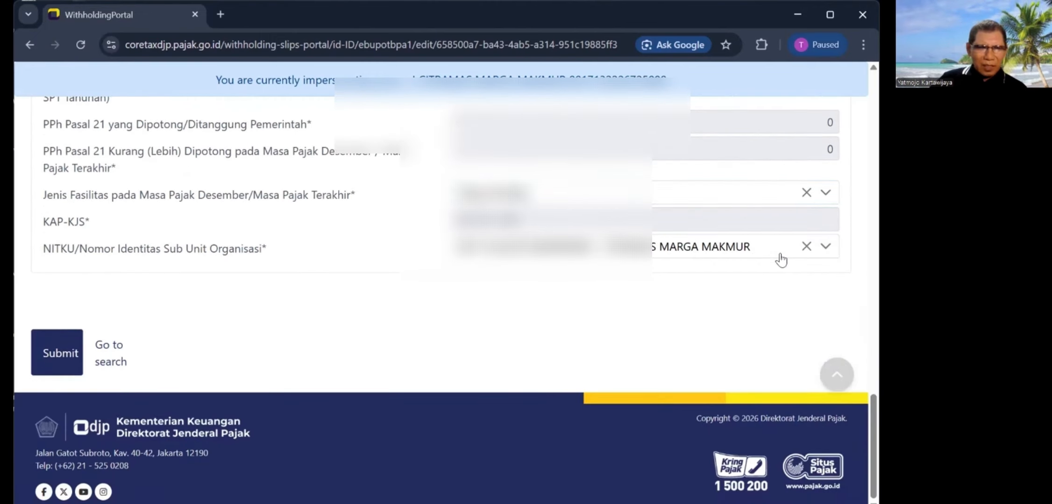
left_click(61, 354)
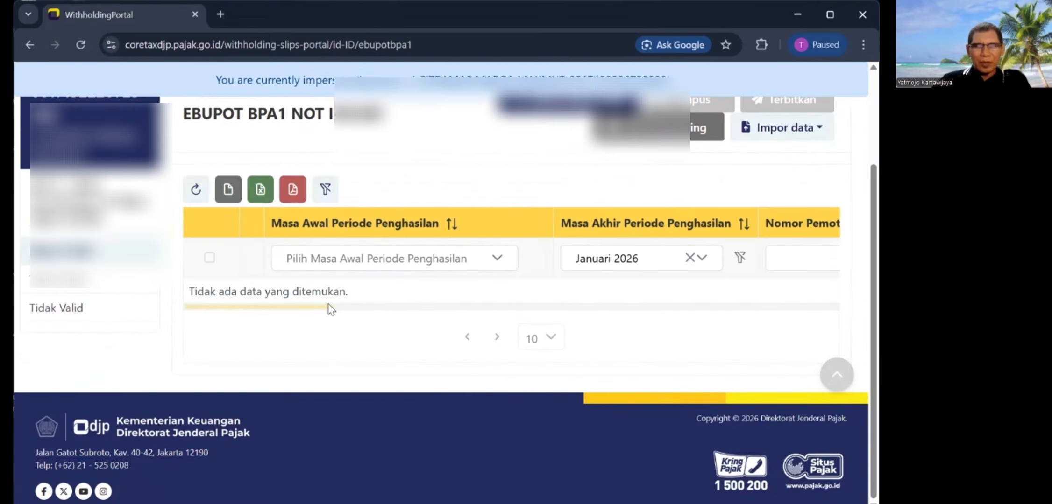
scroll(440, 275, "up", 2)
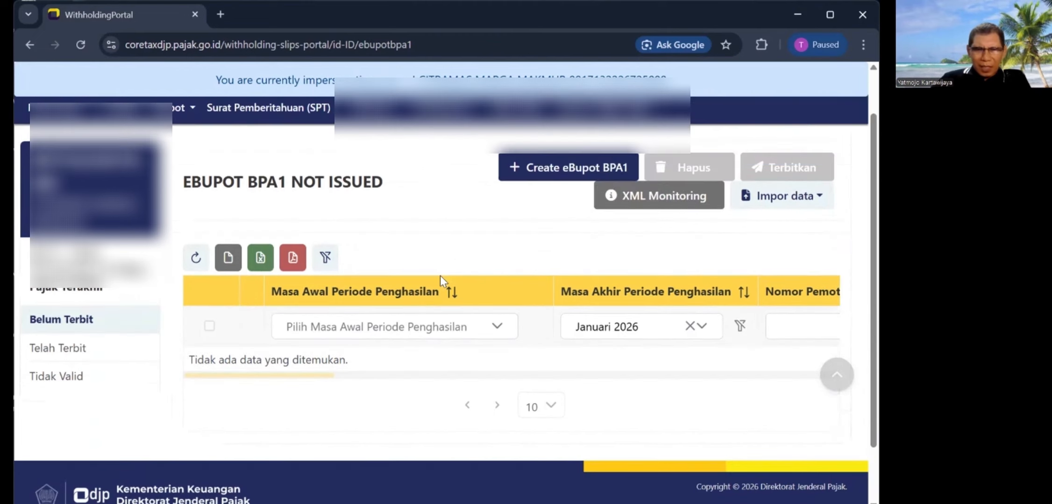
scroll(440, 275, "up", 1)
left_click(698, 379)
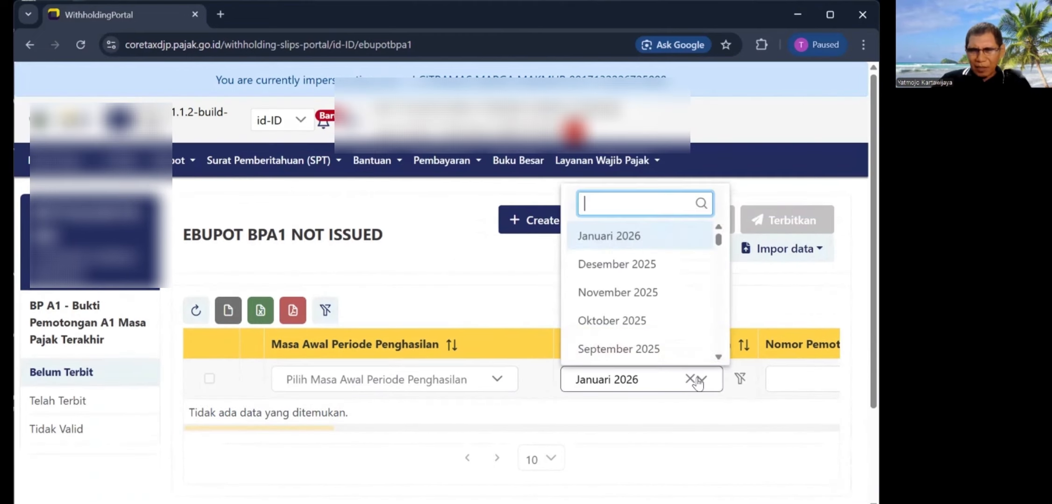
left_click(624, 264)
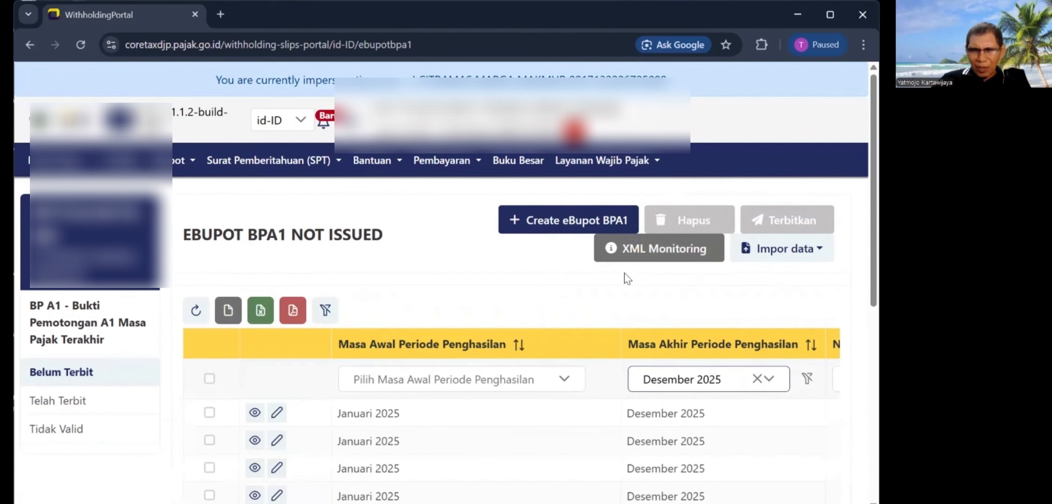
Step: Select all listed Desember 2025 slips and set the list to show 25 rows per page
scroll(462, 408, "down", 3)
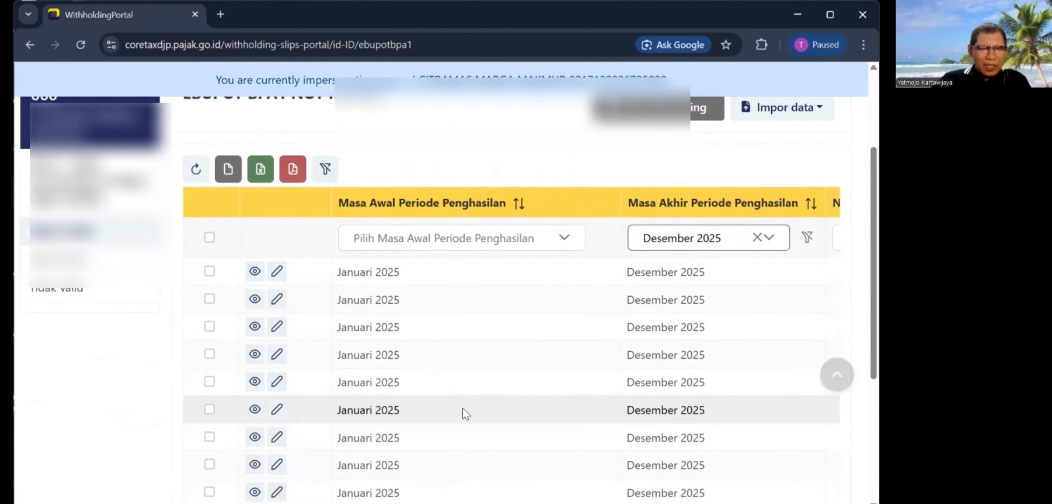
scroll(463, 408, "up", 2)
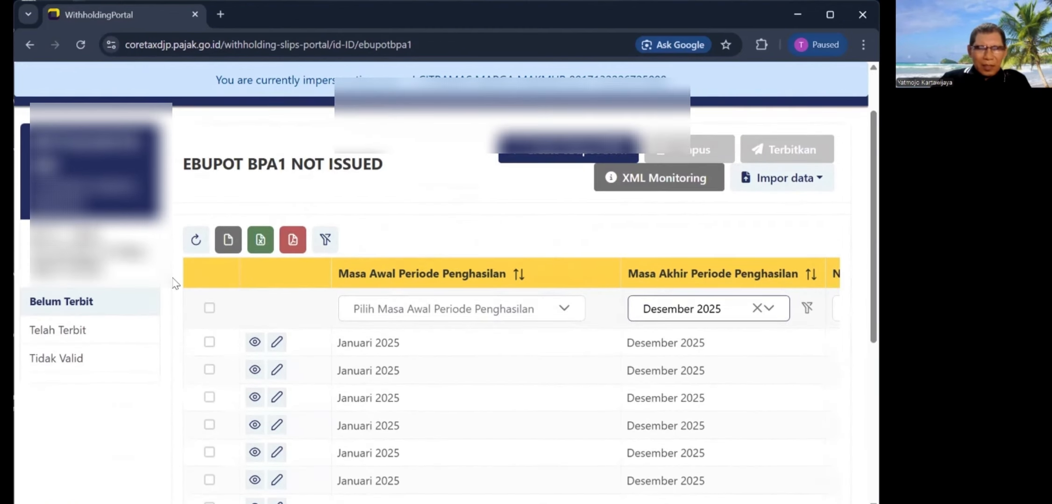
left_click(209, 308)
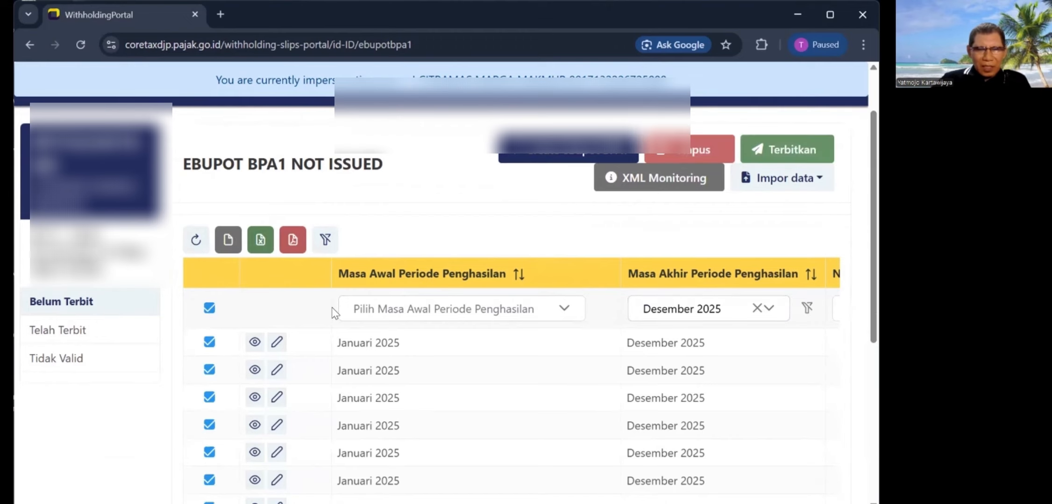
scroll(348, 308, "down", 6)
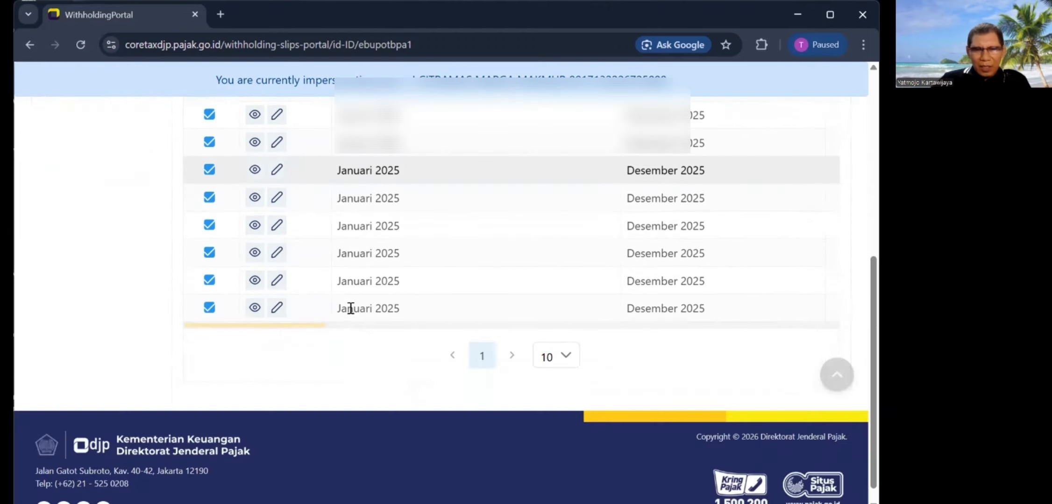
left_click(567, 361)
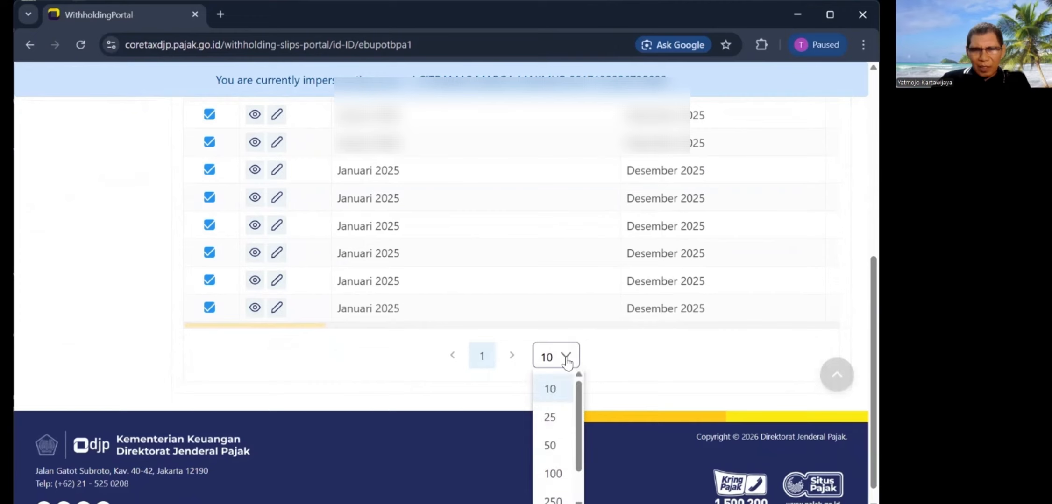
left_click(556, 419)
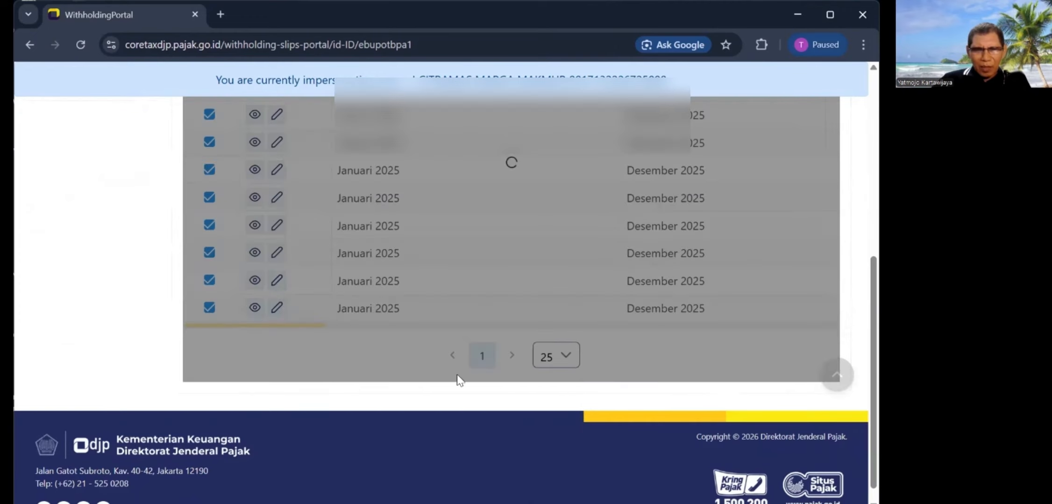
Step: Check the reloaded list down to its last row and select all Desember 2025 slips again
scroll(453, 355, "down", 5)
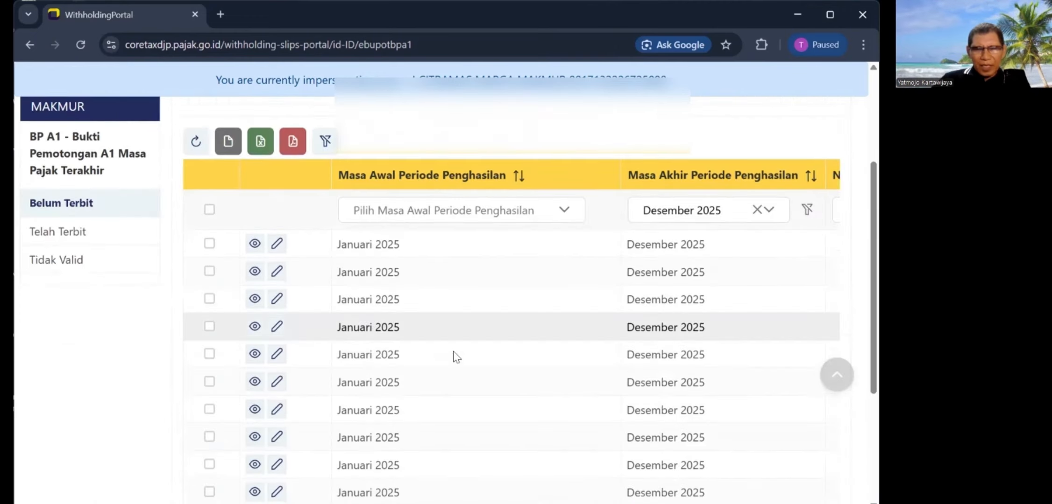
scroll(453, 357, "down", 2)
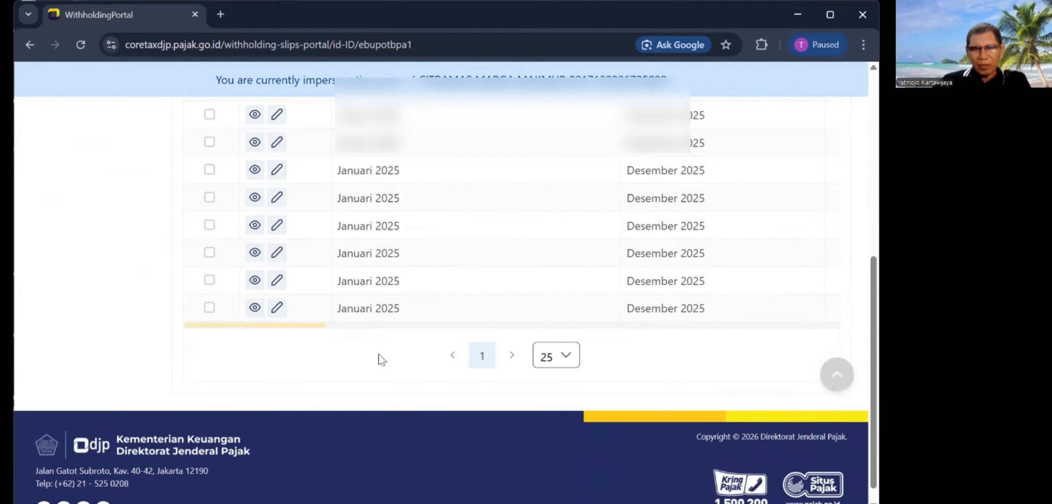
scroll(642, 339, "up", 10)
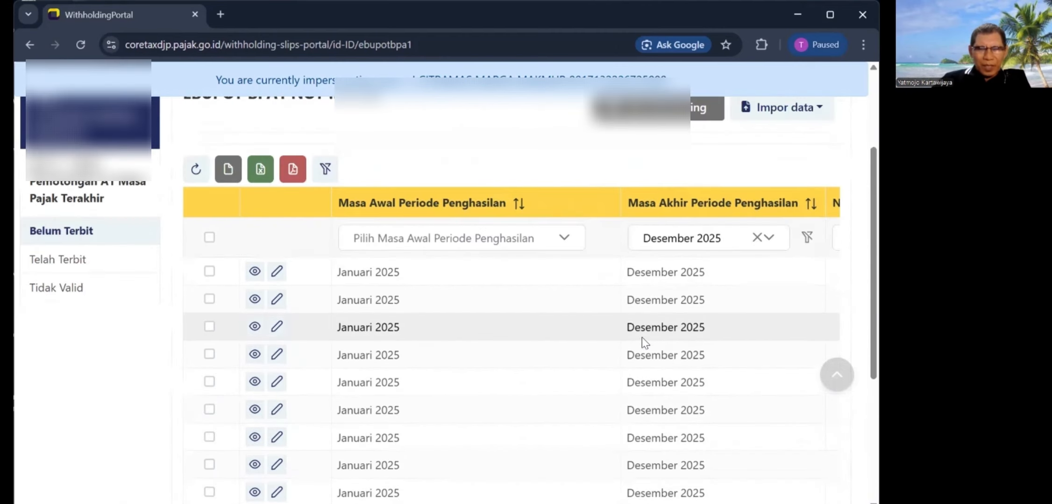
left_click(209, 237)
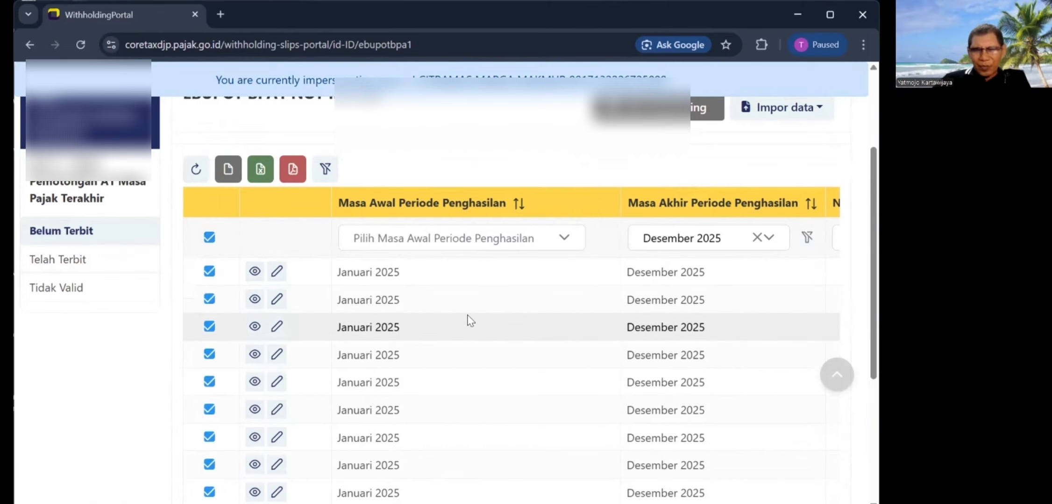
scroll(470, 321, "down", 2)
scroll(470, 320, "up", 2)
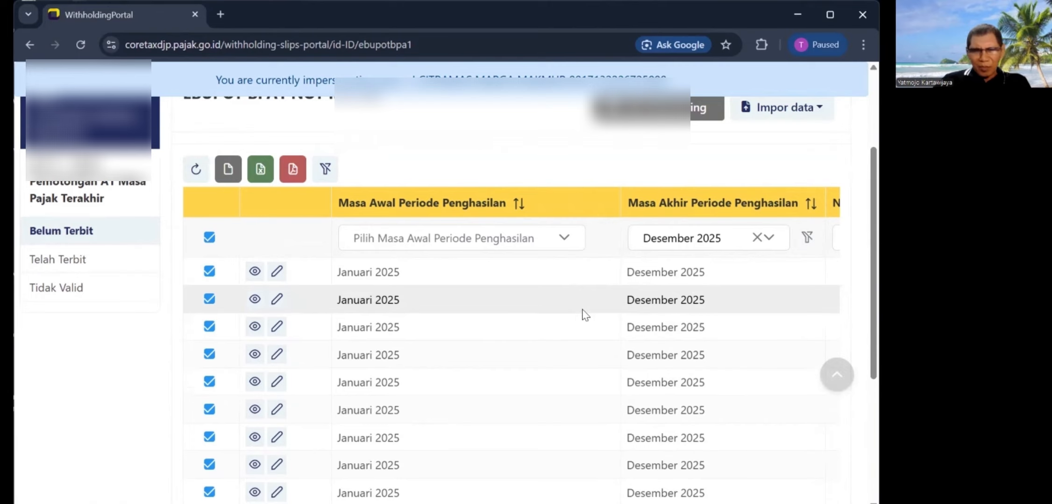
Step: Review the selected slips' remaining columns, including Jenis Pajak, NPWP, Nama, Dasar Pengenaan Pajak, Pajak Penghasilan and the December/Last Period amount
scroll(584, 314, "down", 3)
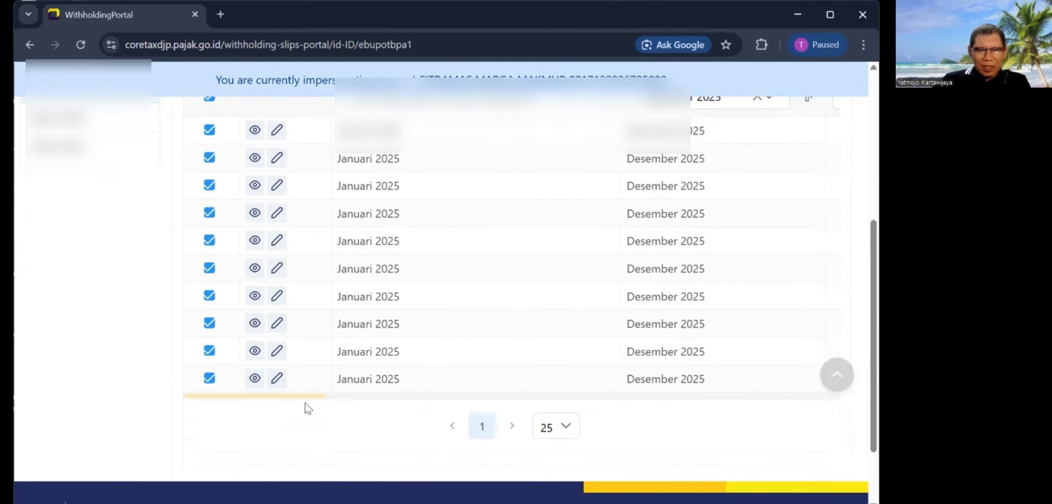
left_click_drag(300, 396, 594, 395)
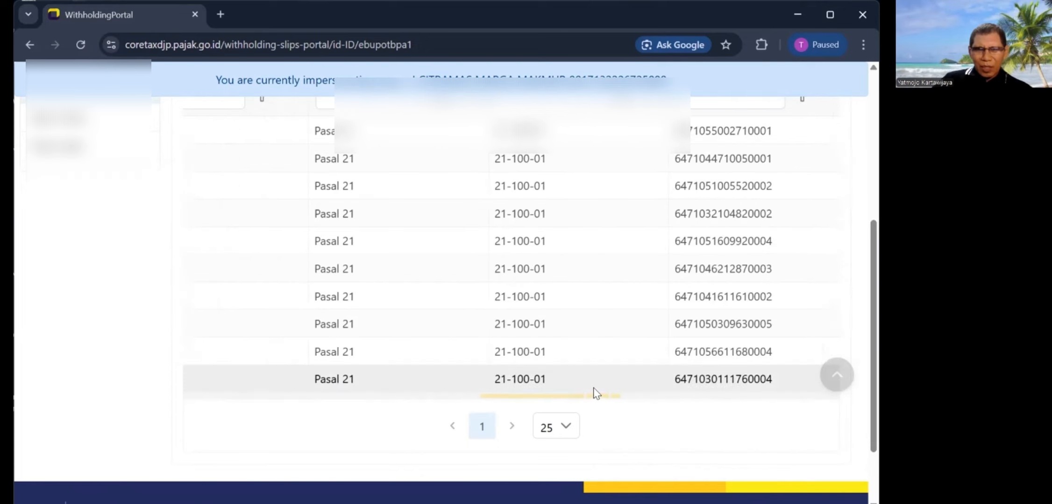
scroll(596, 394, "up", 2)
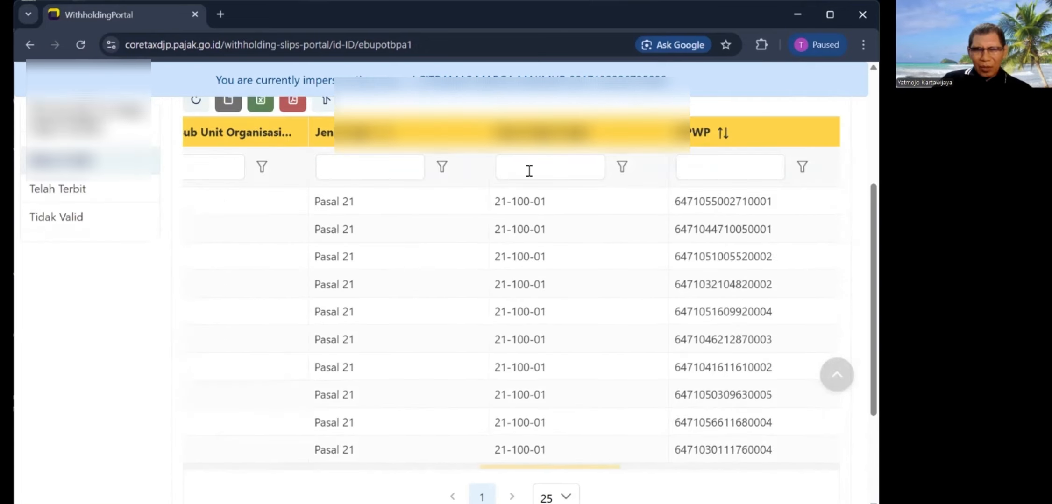
scroll(613, 413, "right", 3)
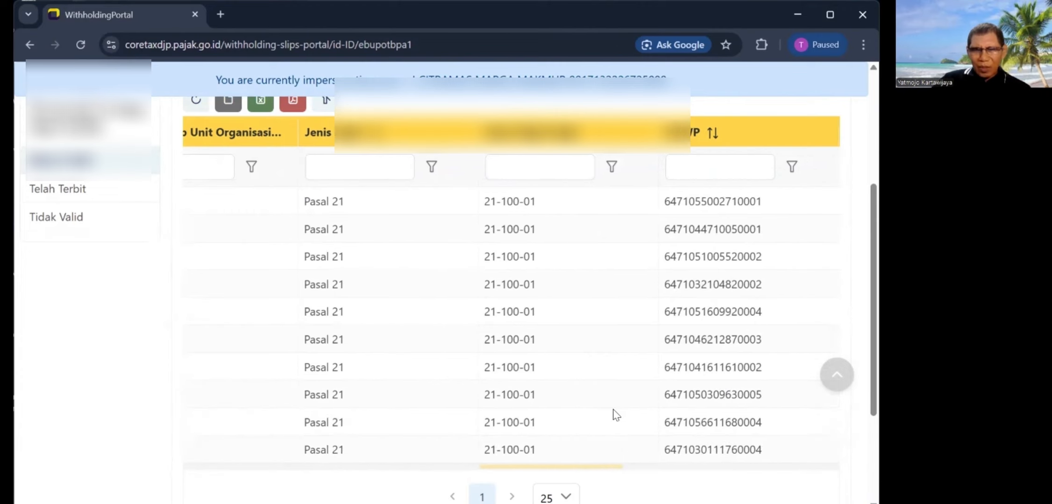
scroll(613, 409, "right", 3)
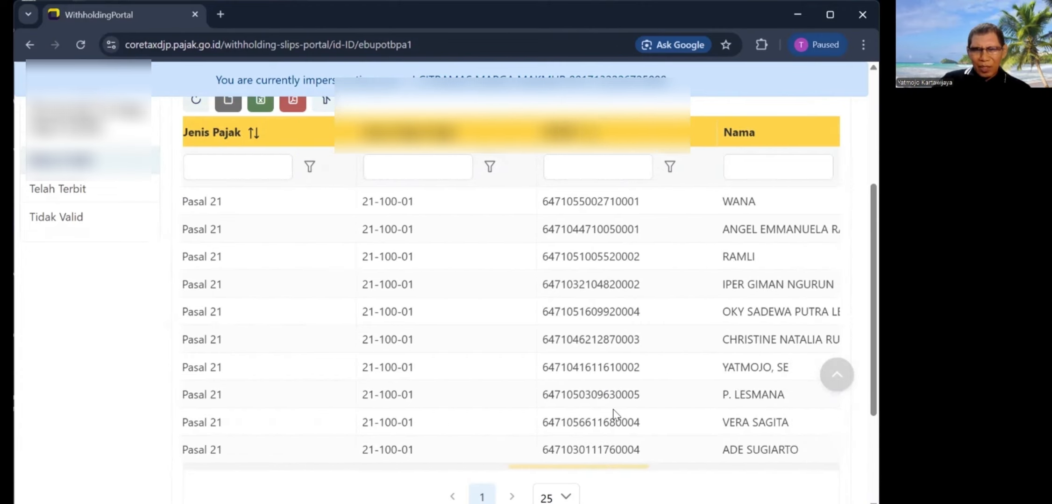
scroll(614, 413, "right", 3)
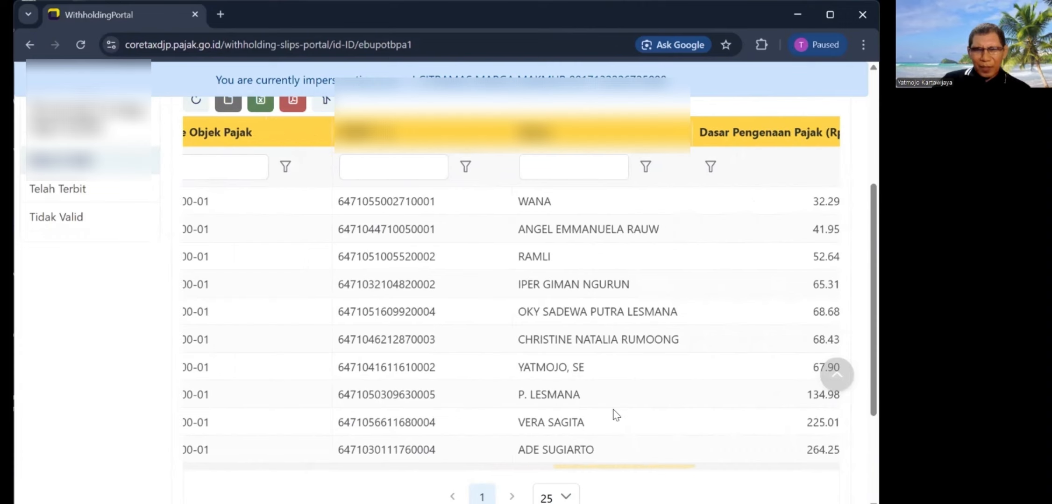
scroll(615, 414, "right", 10)
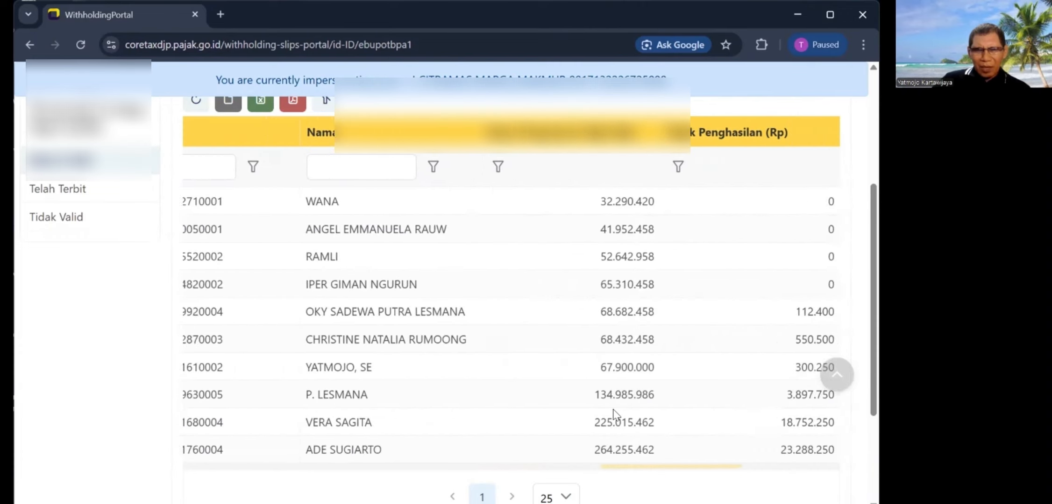
scroll(792, 454, "right", 1)
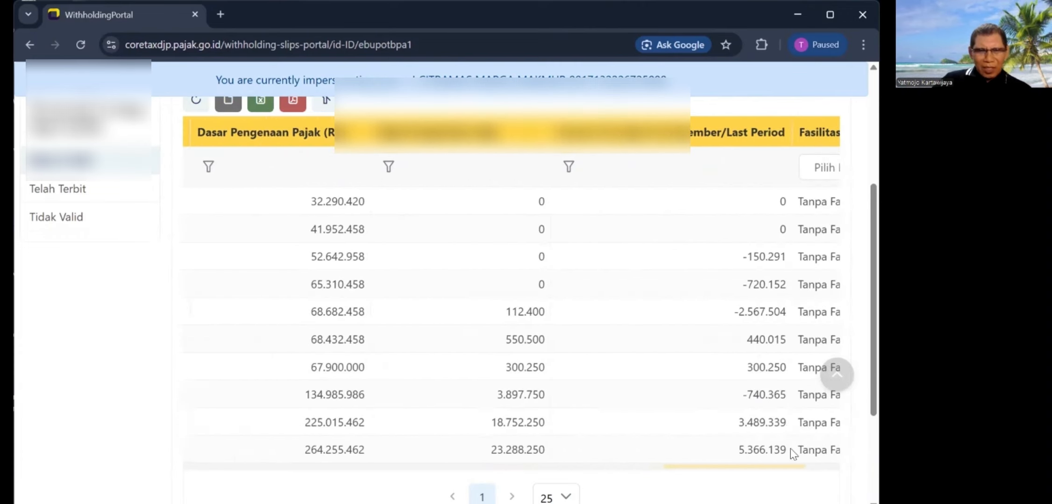
Step: Review the selected Desember 2025 slips' Fasilitas Pajak, Masa Penghasilan and Status columns before issuing them
scroll(796, 452, "right", 3)
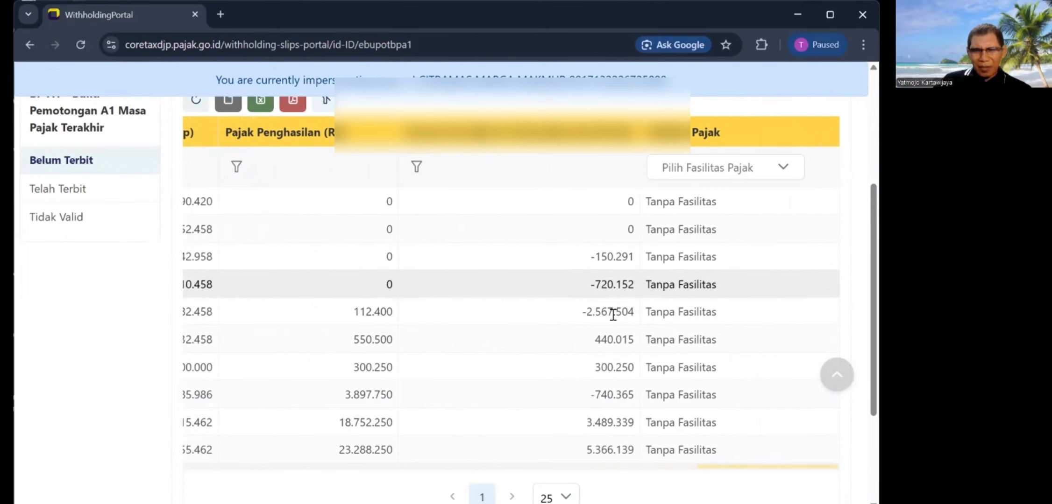
scroll(614, 335, "down", 2)
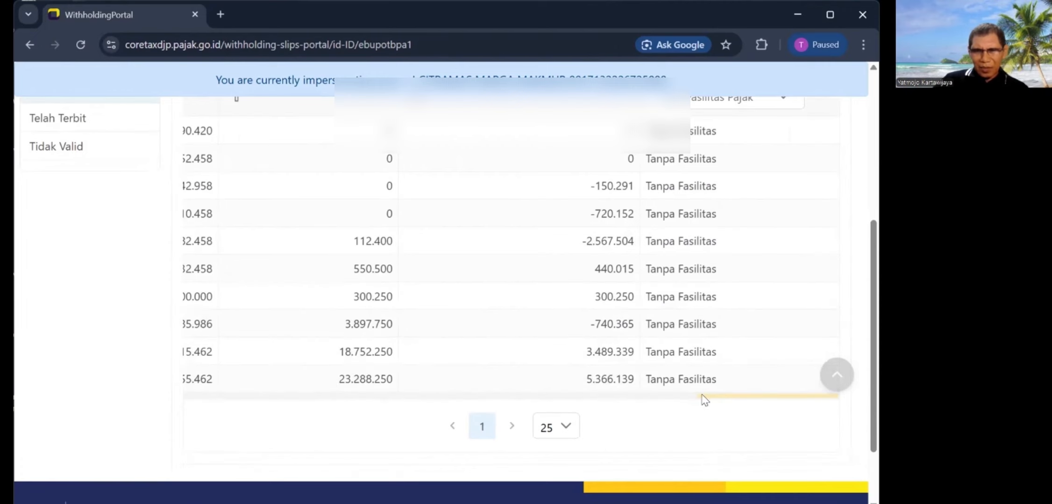
scroll(679, 404, "left", 2)
scroll(395, 415, "left", 5)
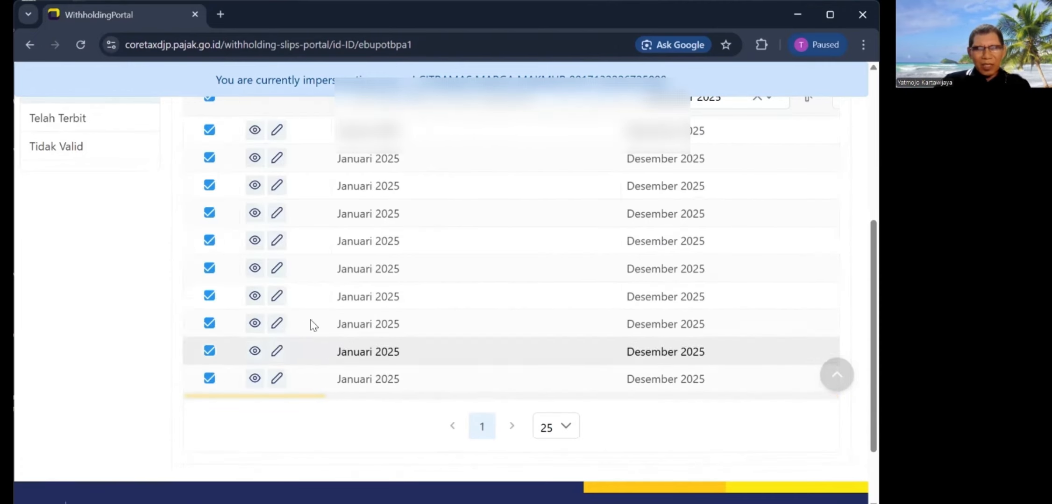
scroll(312, 326, "up", 4)
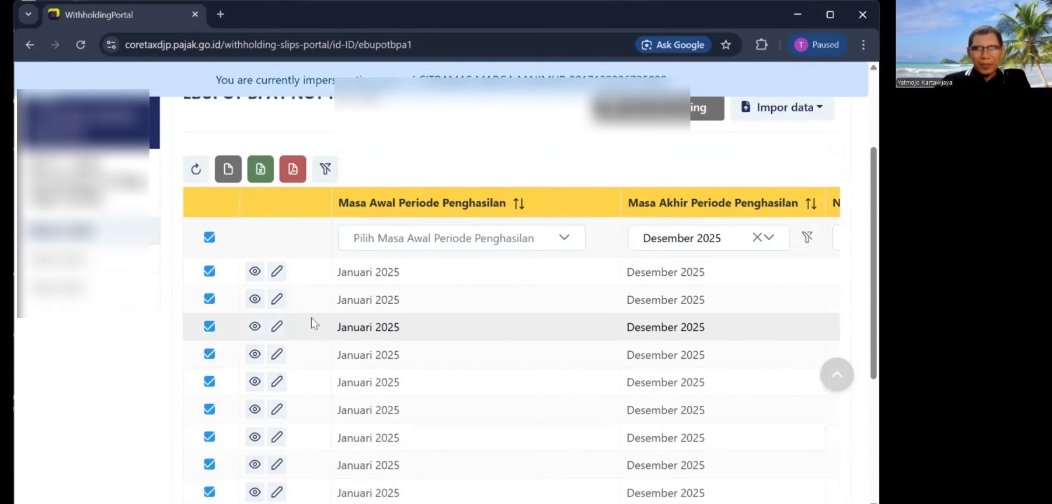
scroll(315, 300, "up", 2)
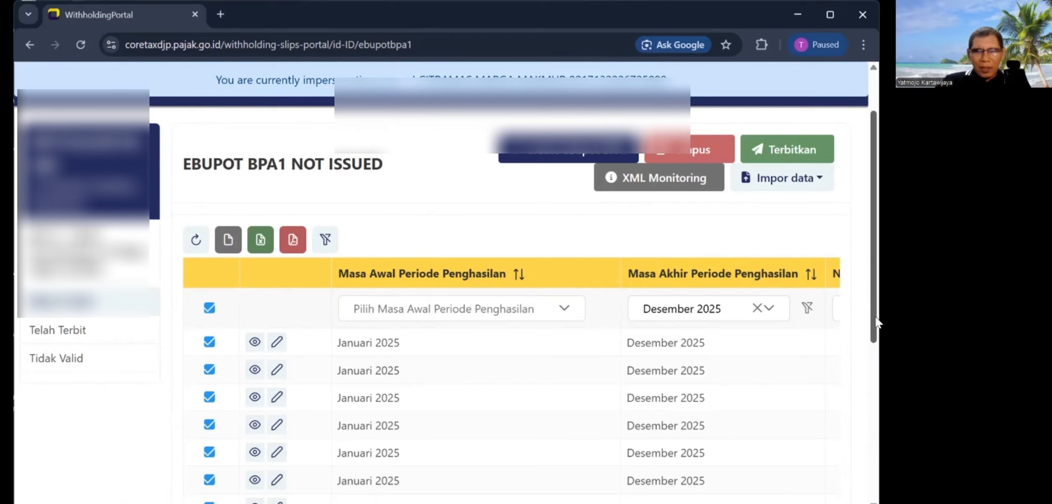
scroll(626, 413, "down", 5)
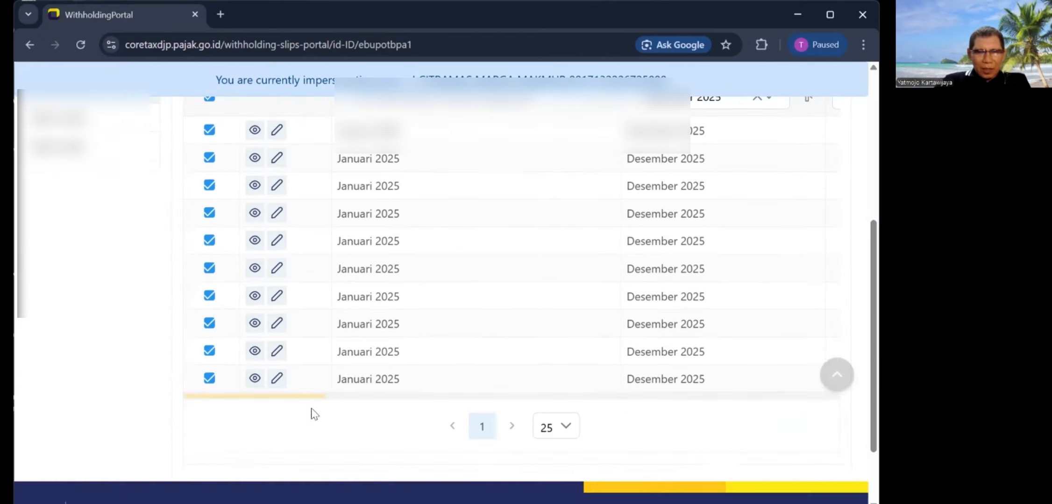
left_click_drag(306, 398, 418, 400)
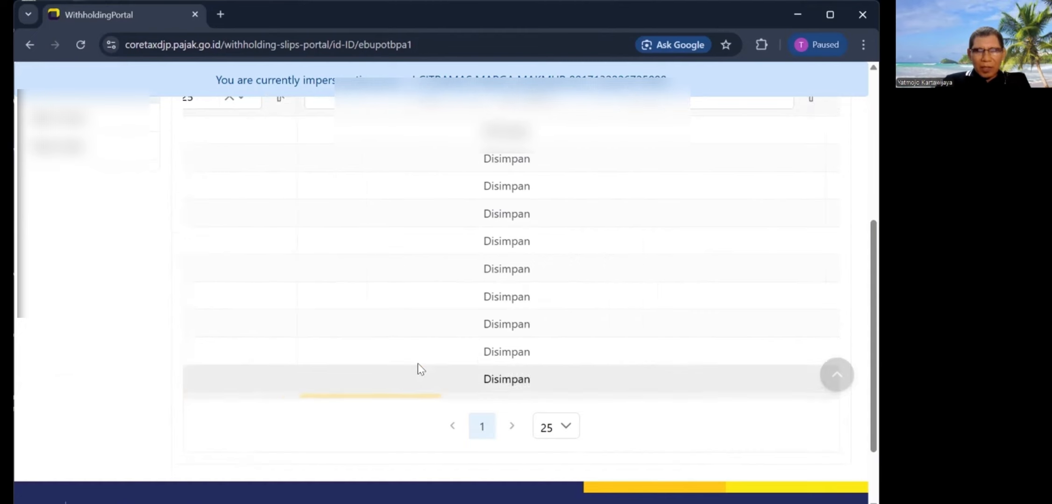
scroll(418, 363, "up", 10)
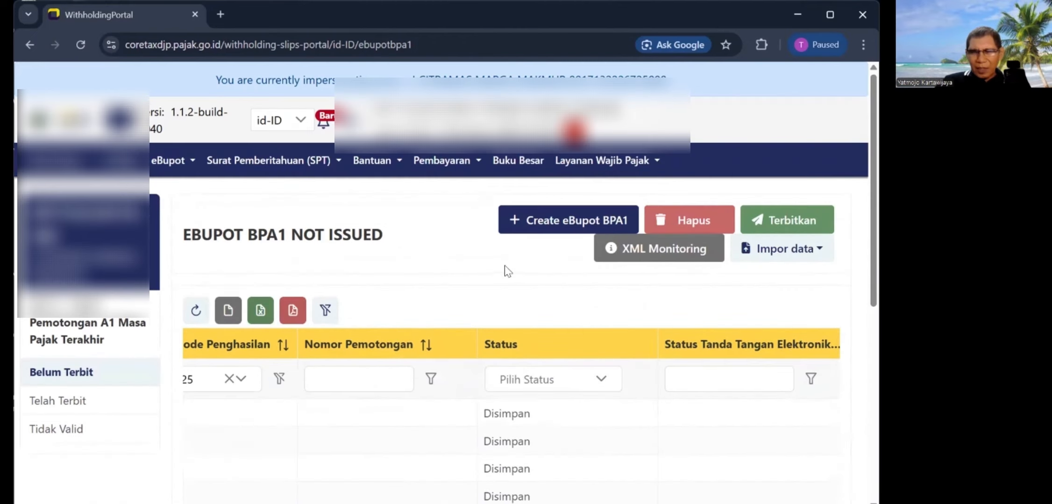
scroll(324, 369, "down", 3)
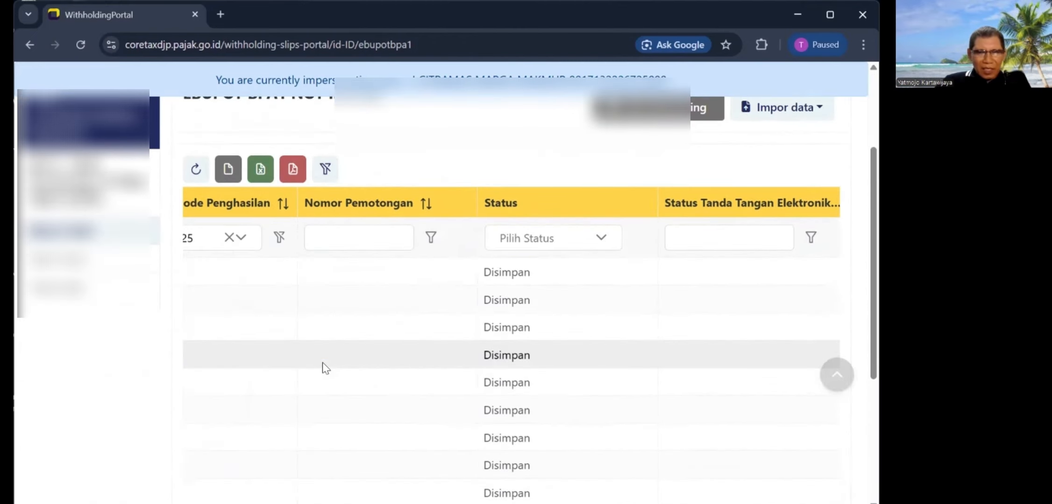
scroll(324, 368, "up", 3)
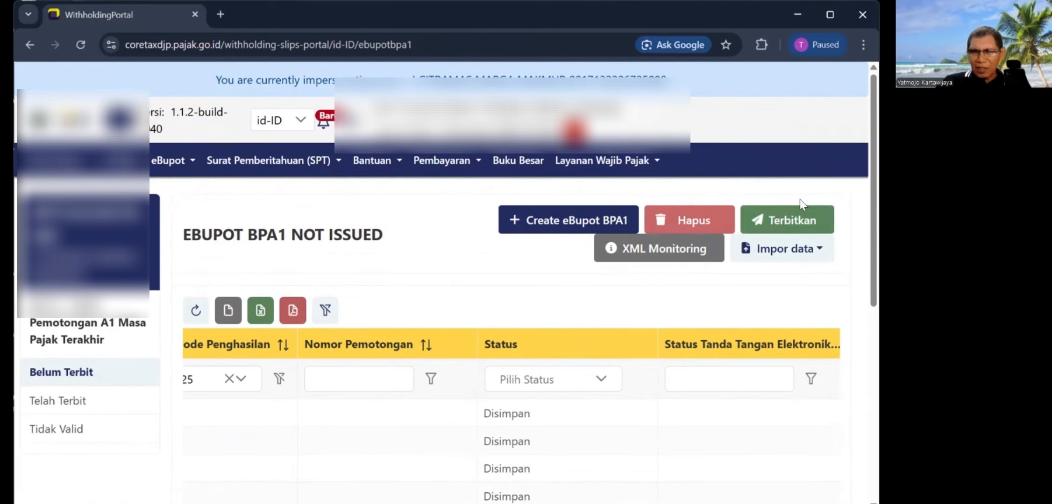
Step: Issue the selected Desember 2025 slips and check what remains in the not-issued list
left_click(790, 222)
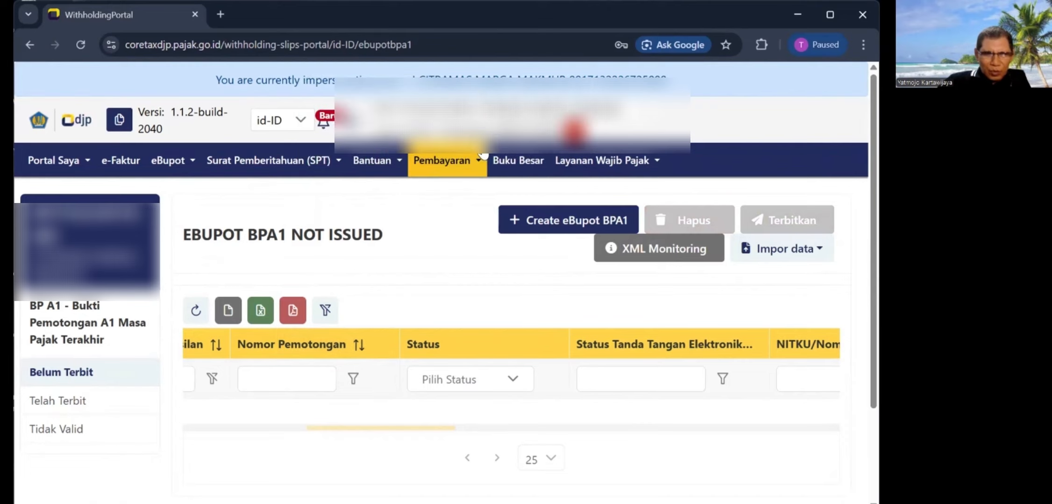
left_click_drag(397, 422, 396, 423)
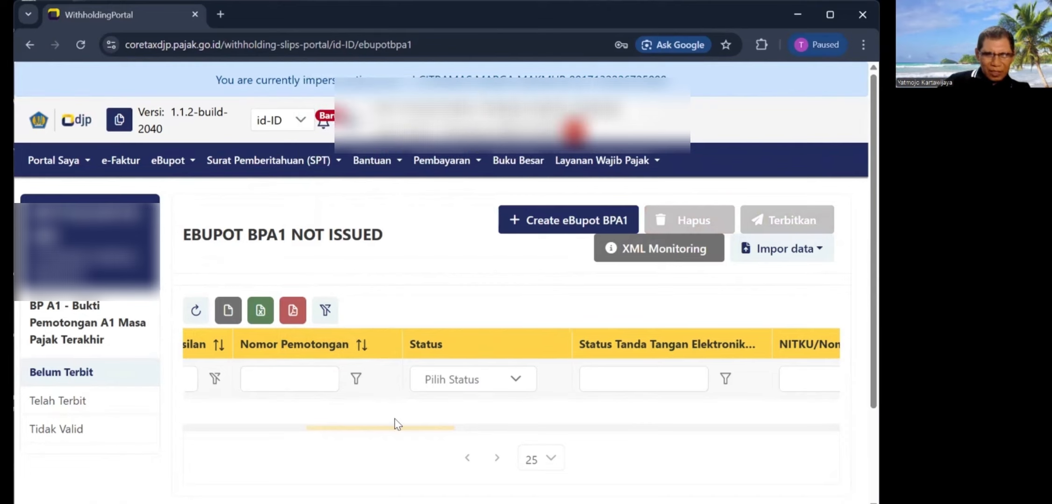
scroll(396, 424, "left", 5)
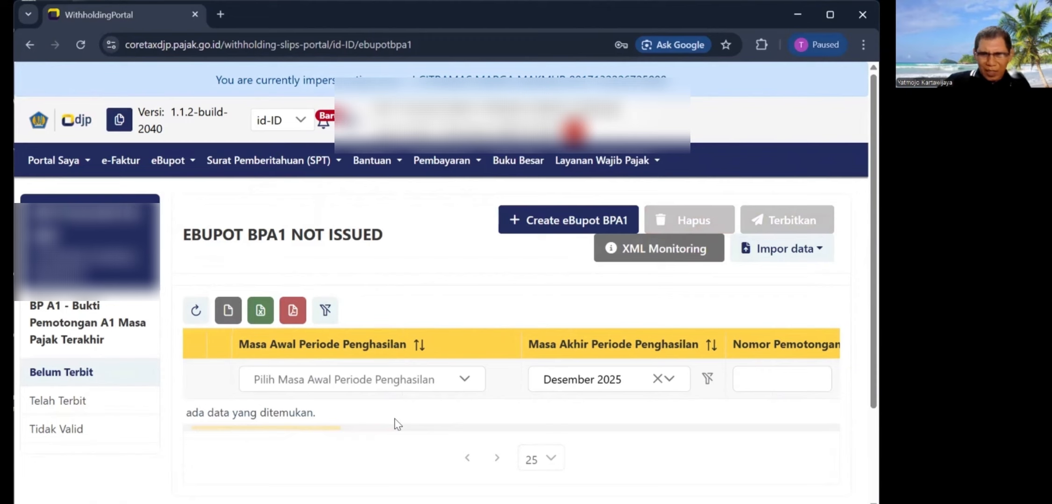
scroll(396, 424, "left", 2)
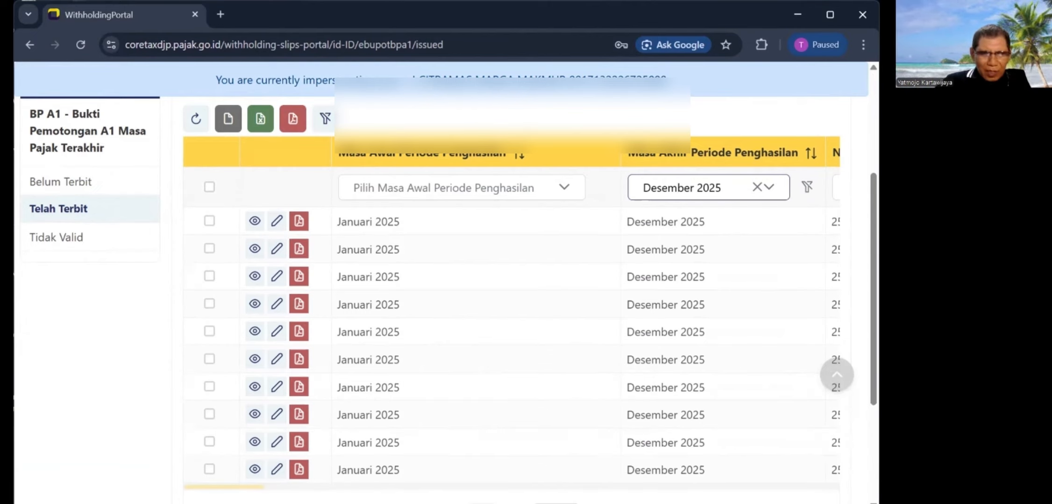
Step: Review the issued Desember 2025 slips' Nomor Pemotongan, Status, electronic signature status, Jenis Pajak, Kode Objek Pajak and NPWP columns
scroll(511, 327, "right", 5)
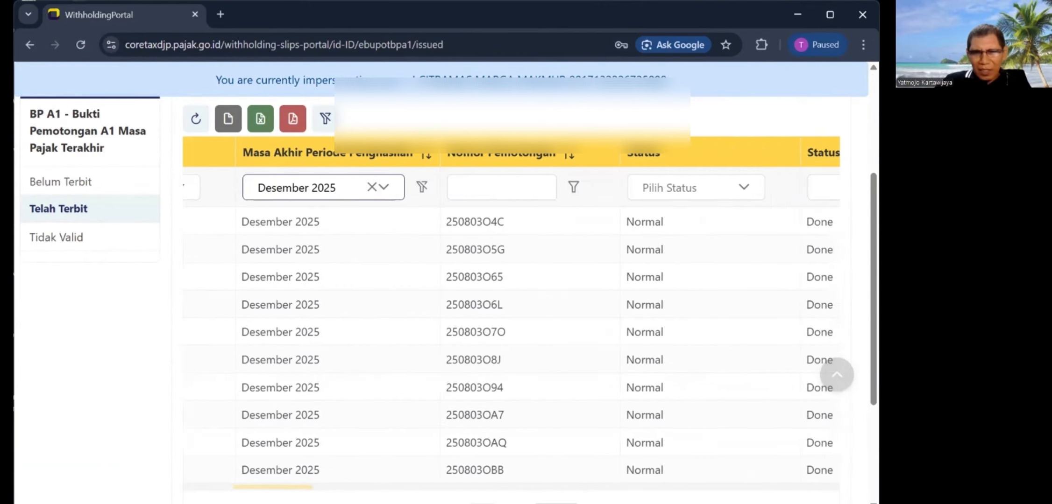
scroll(780, 486, "right", 10)
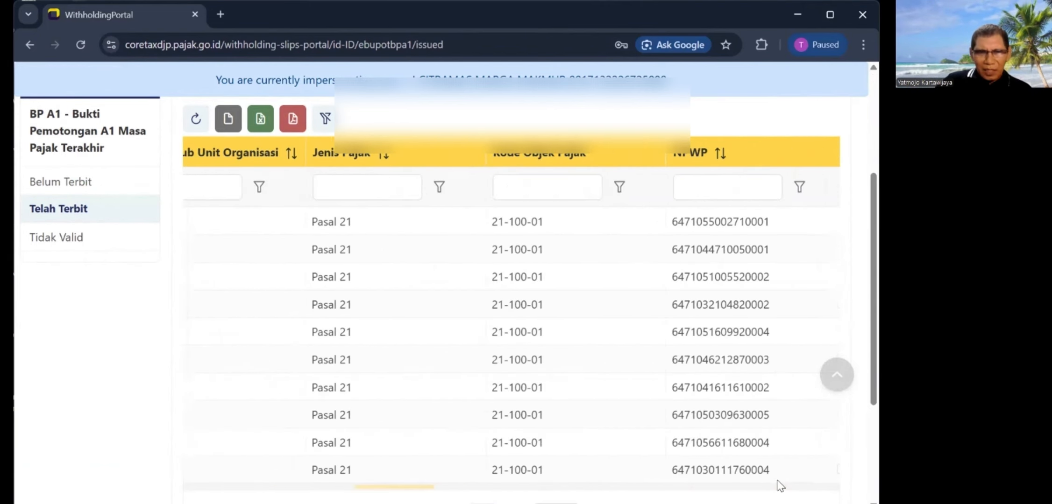
scroll(779, 486, "left", 6)
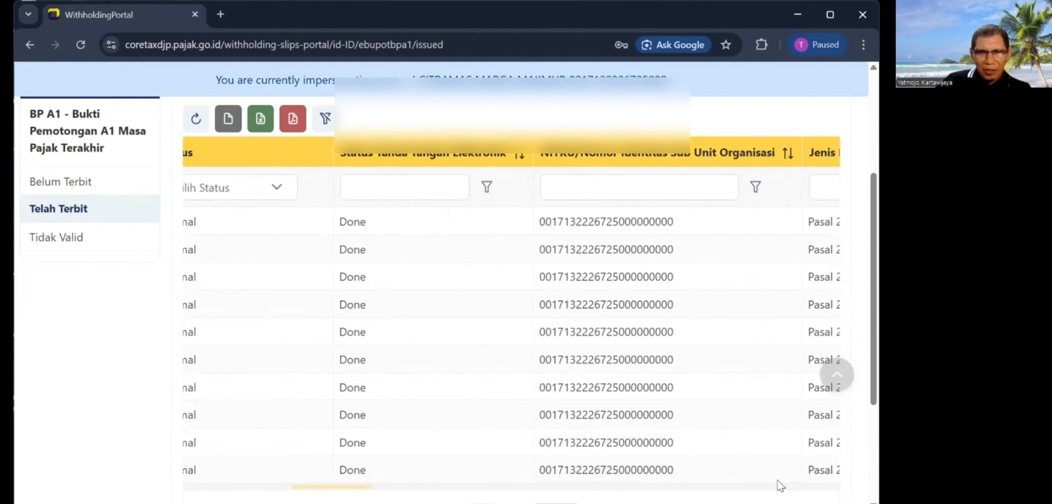
scroll(779, 486, "left", 4)
scroll(779, 486, "left", 5)
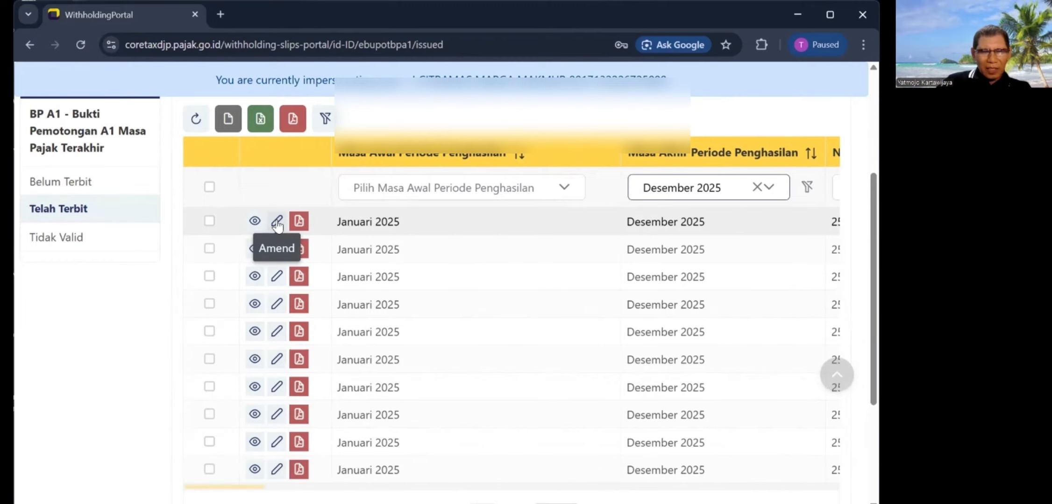
Step: Download the PDF of the first issued Desember 2025 slip and show the downloaded file in its folder
left_click(299, 222)
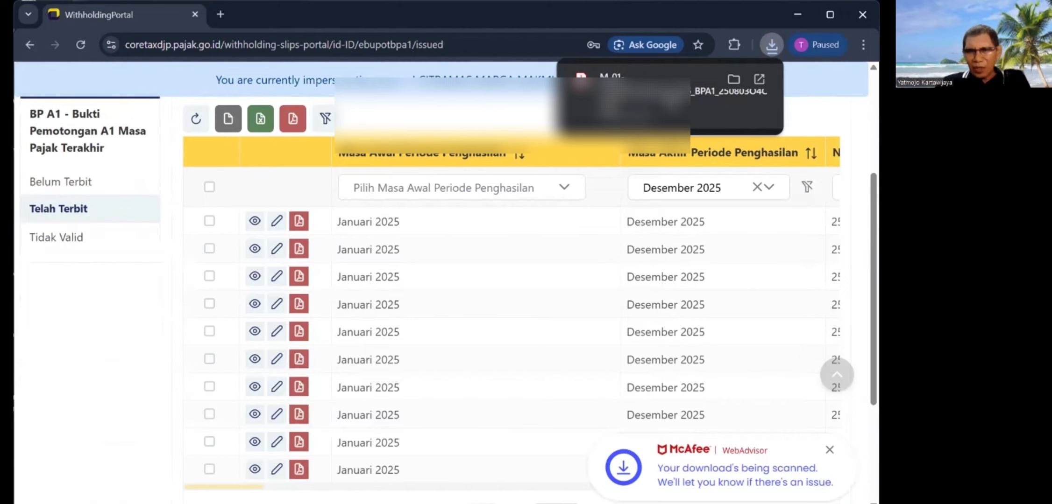
left_click(673, 100)
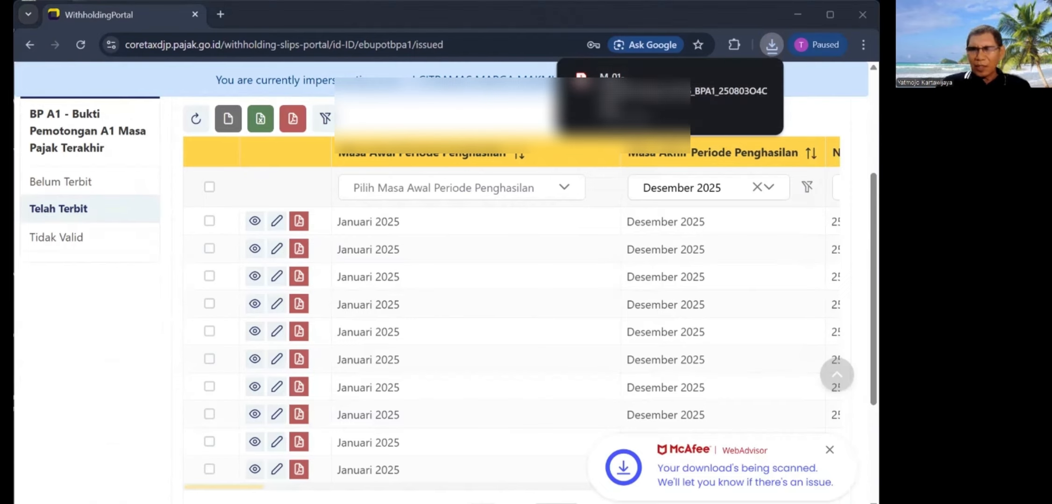
left_click(734, 75)
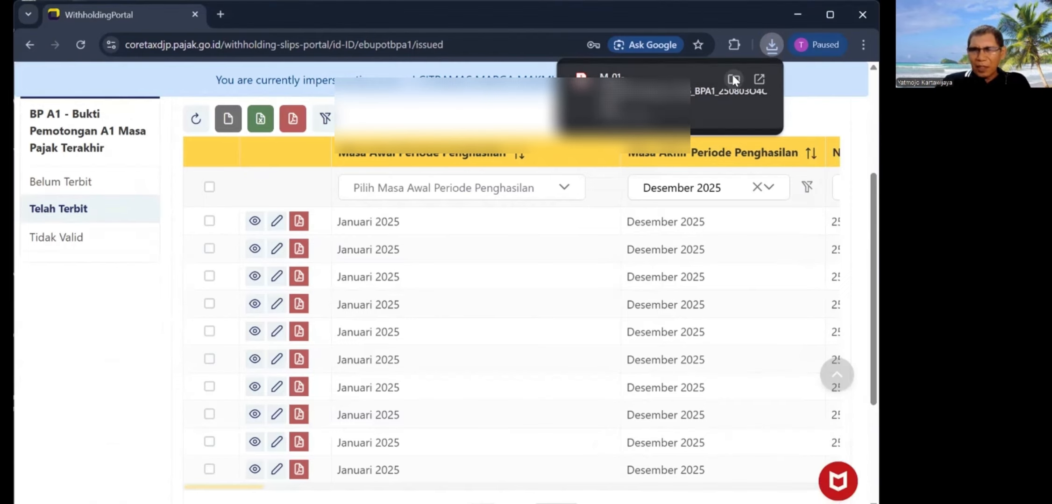
left_click(728, 80)
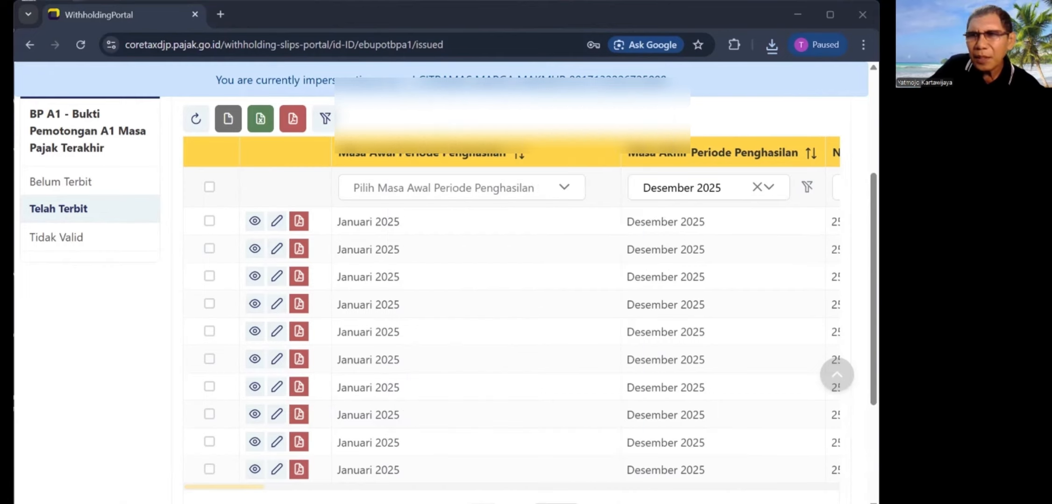
Step: Go to the Surat Pemberitahuan (SPT) page and start a new SPT draft for PPh Pasal 21/26
scroll(394, 265, "up", 3)
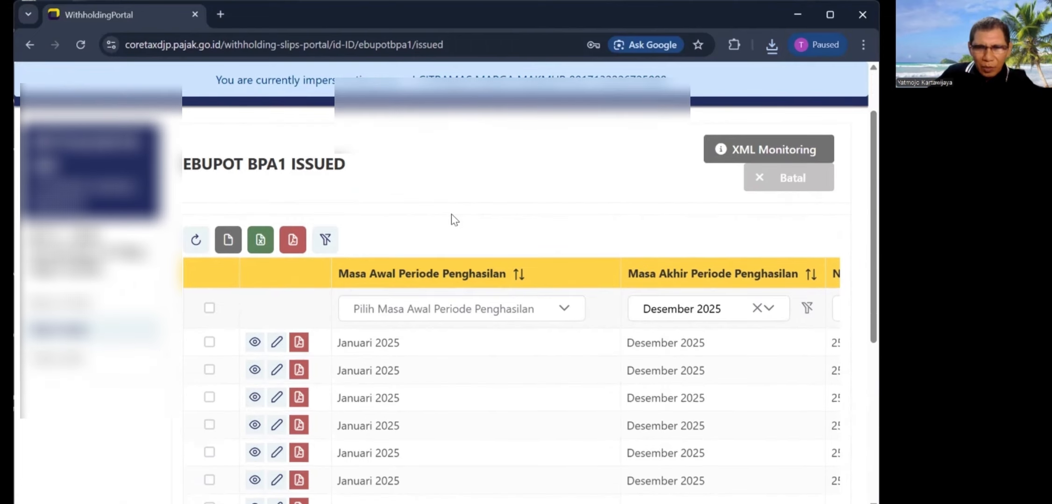
scroll(451, 214, "up", 2)
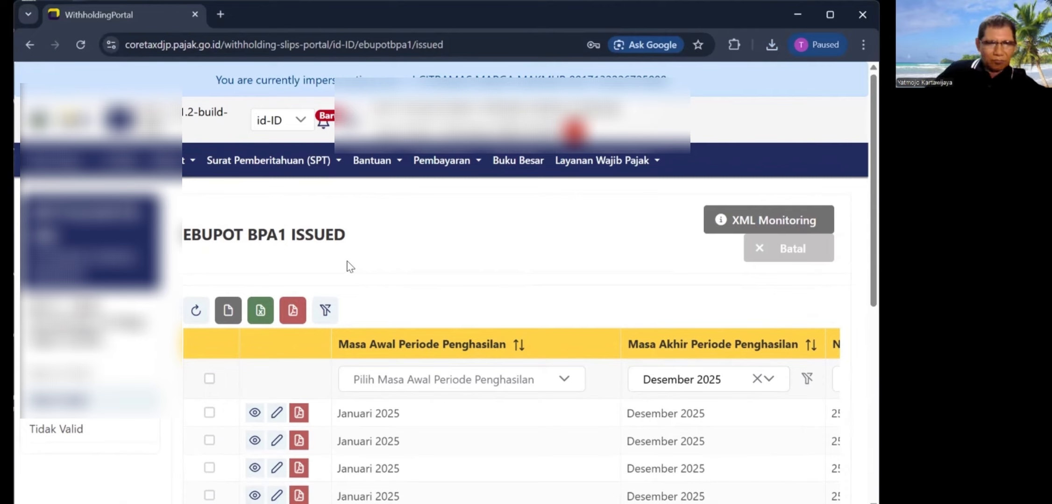
left_click(230, 164)
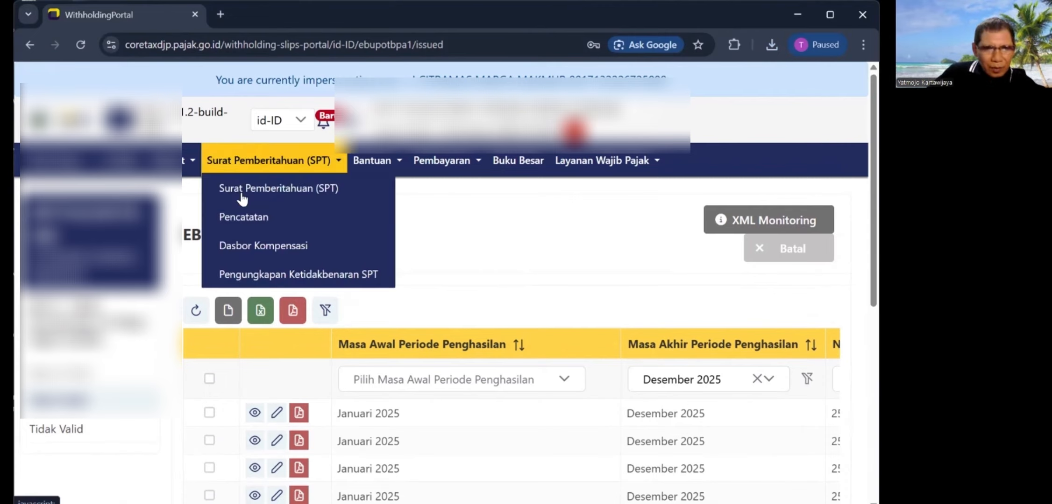
left_click(243, 194)
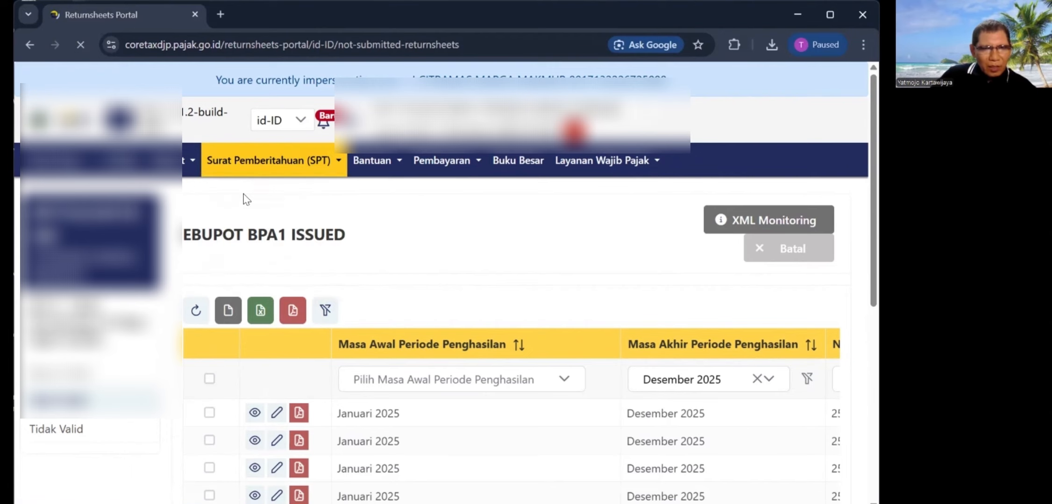
scroll(514, 327, "down", 5)
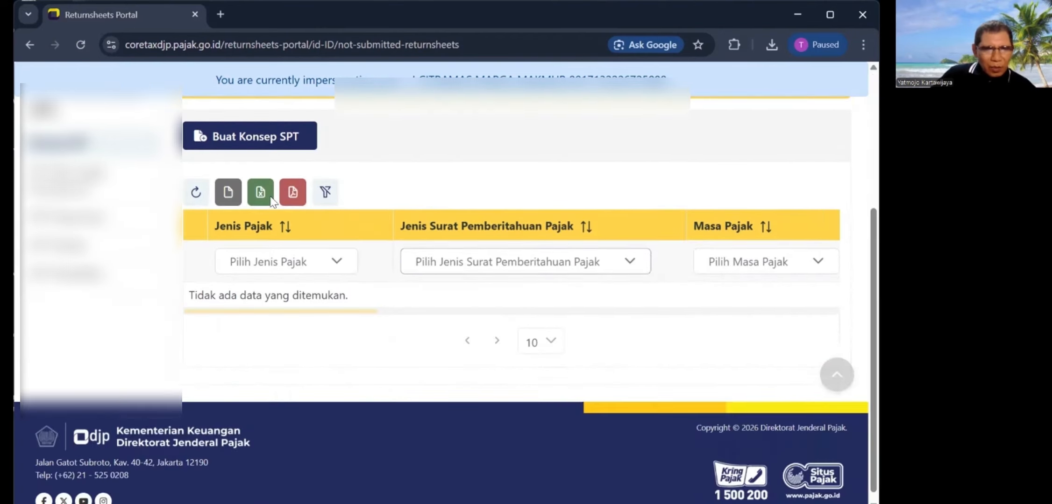
left_click(235, 145)
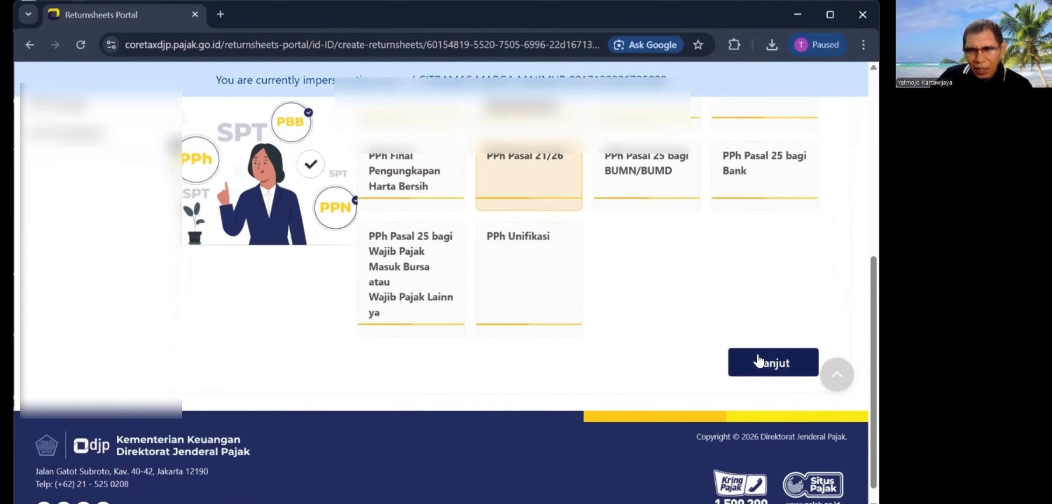
left_click(767, 367)
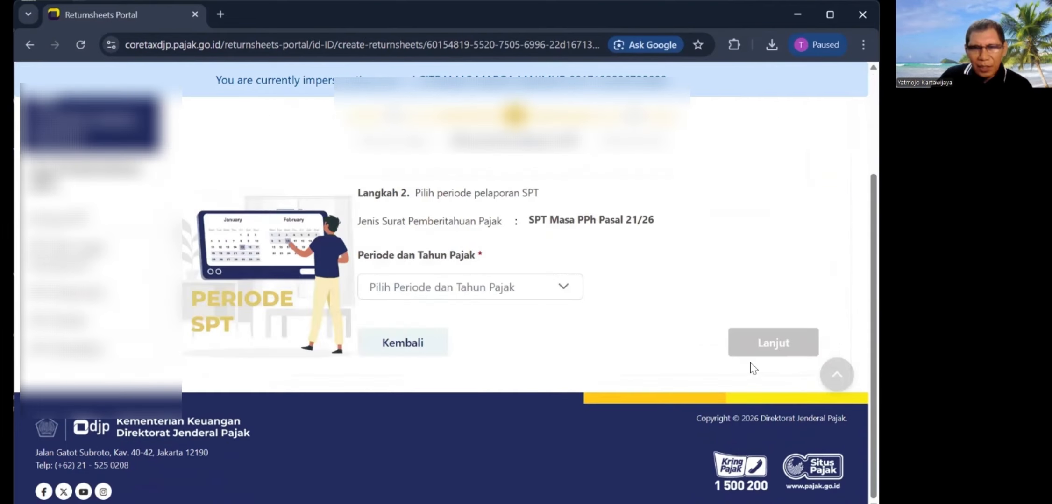
Step: Set the draft's Periode dan Tahun Pajak to Desember 2025 and continue to the SPT type selection
left_click(489, 286)
left_click(411, 382)
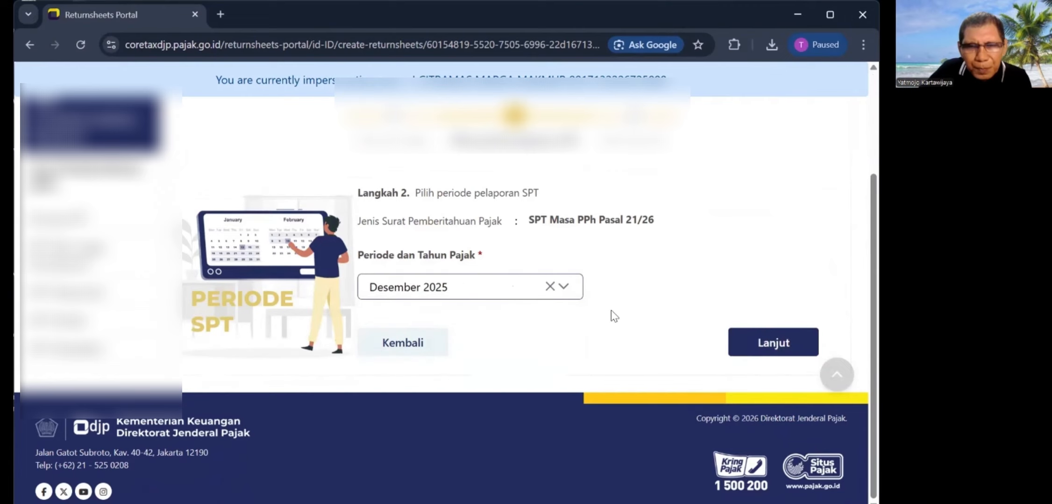
scroll(610, 309, "up", 2)
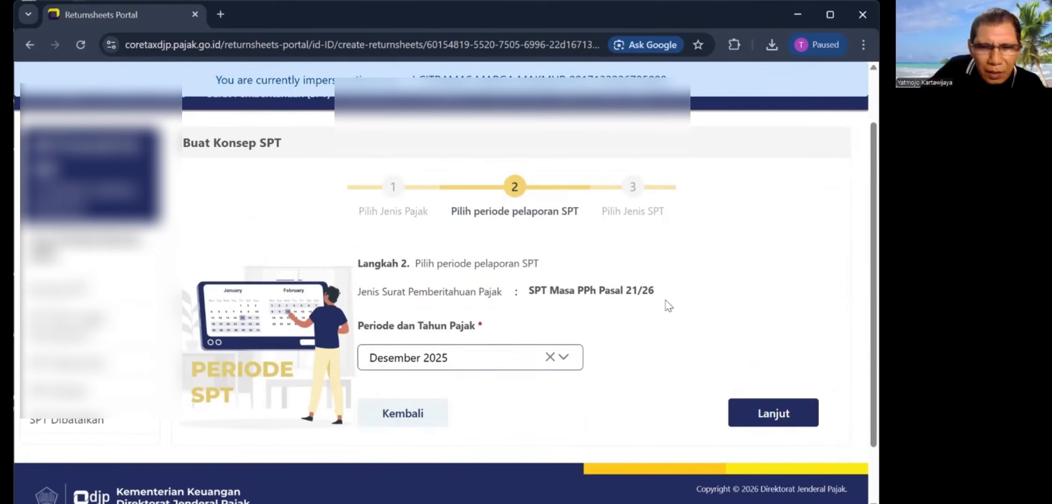
left_click(777, 414)
Step: Set Model SPT to Normal and create the SPT Masa PPh Pasal 21/26 draft
scroll(719, 351, "down", 2)
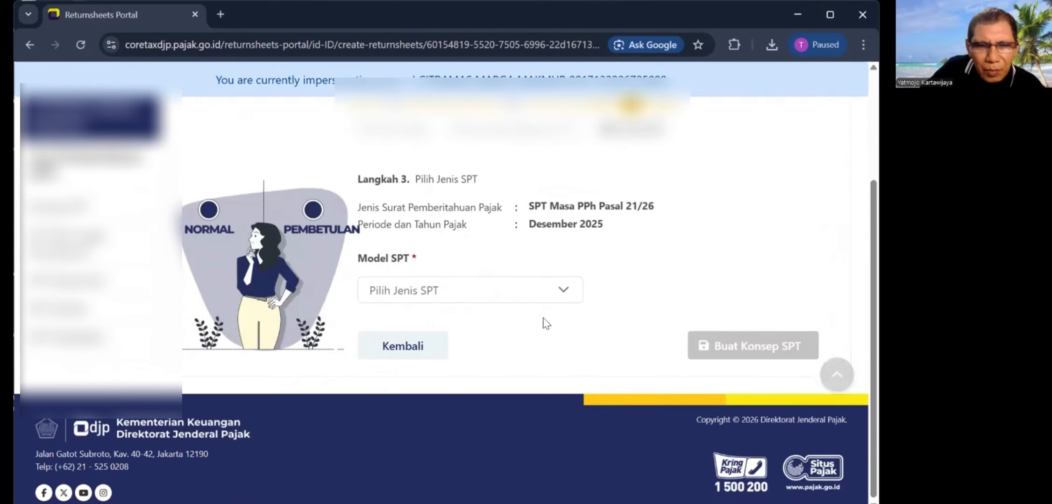
left_click(523, 292)
left_click(490, 359)
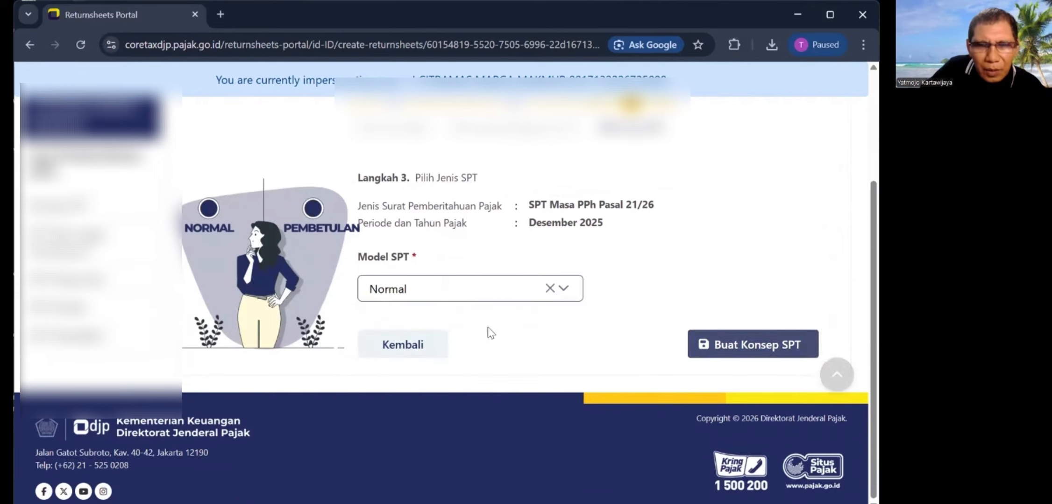
scroll(614, 282, "up", 2)
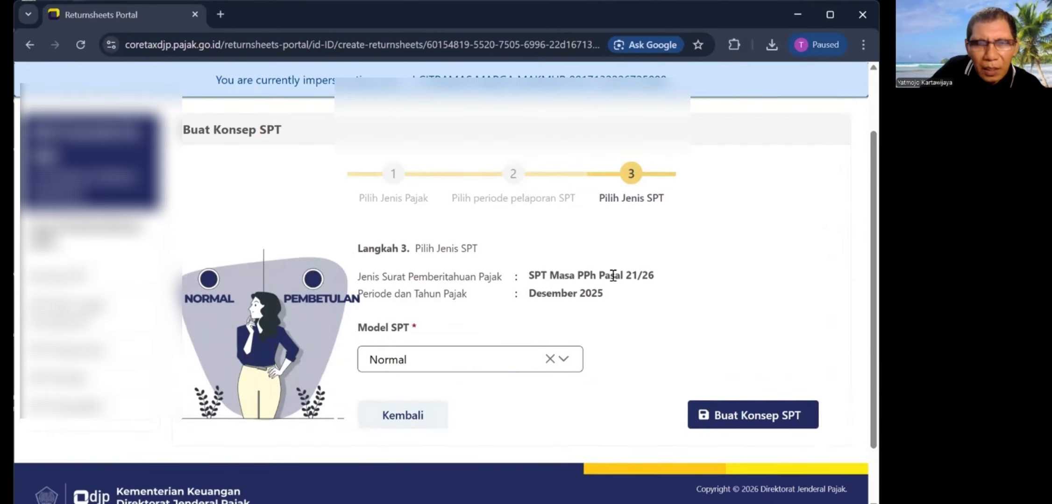
scroll(613, 276, "down", 2)
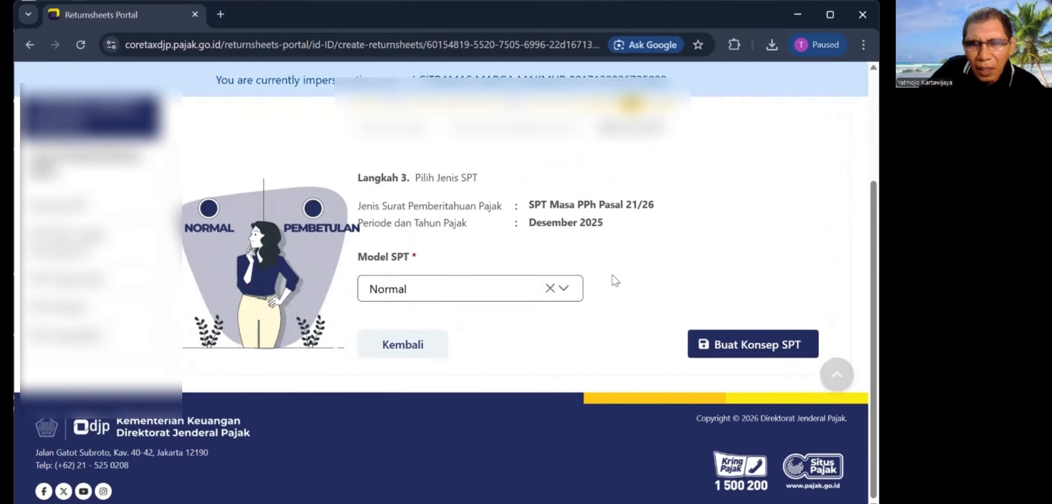
left_click(756, 345)
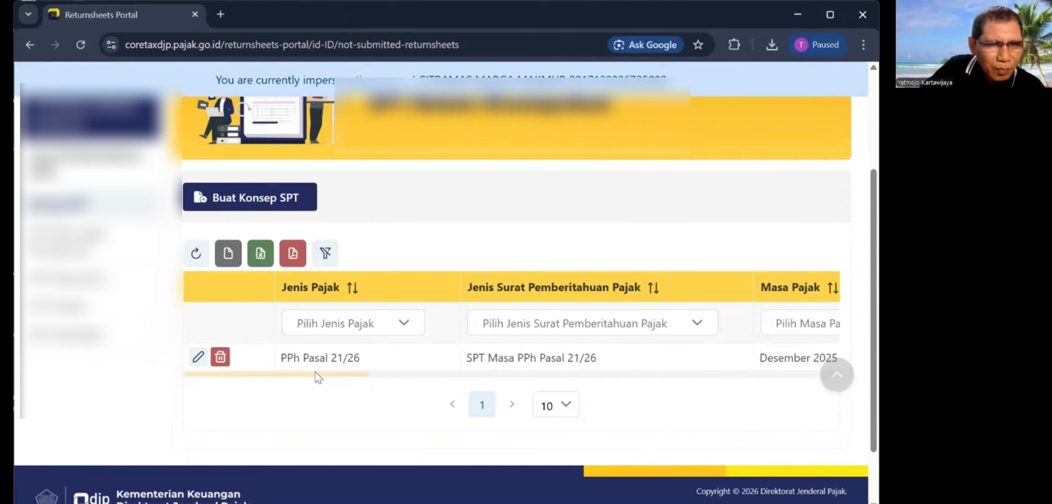
Step: Save the Desember 2025 SPT Masa PPh Pasal 21/26 draft with the declaration ticked and Wajib Pajak as signatory
left_click_drag(317, 378, 428, 384)
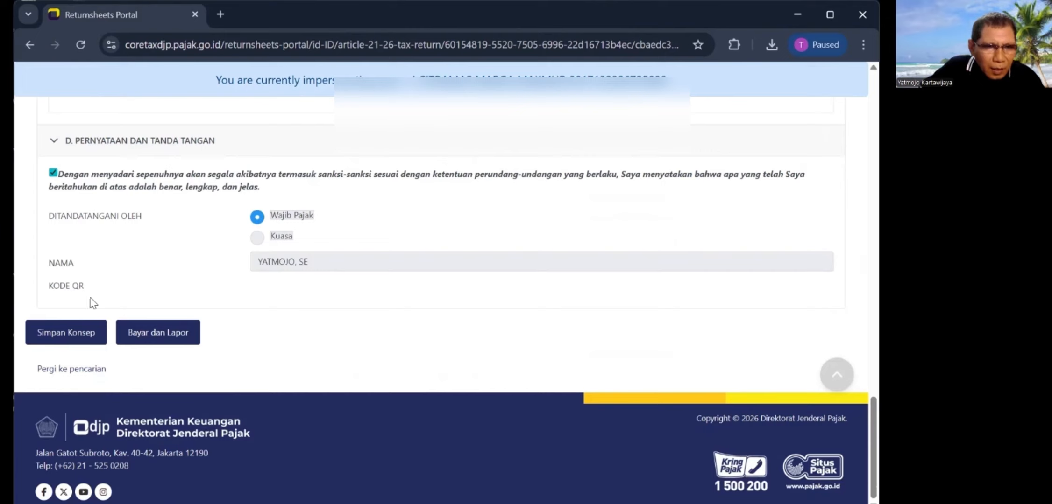
left_click(76, 337)
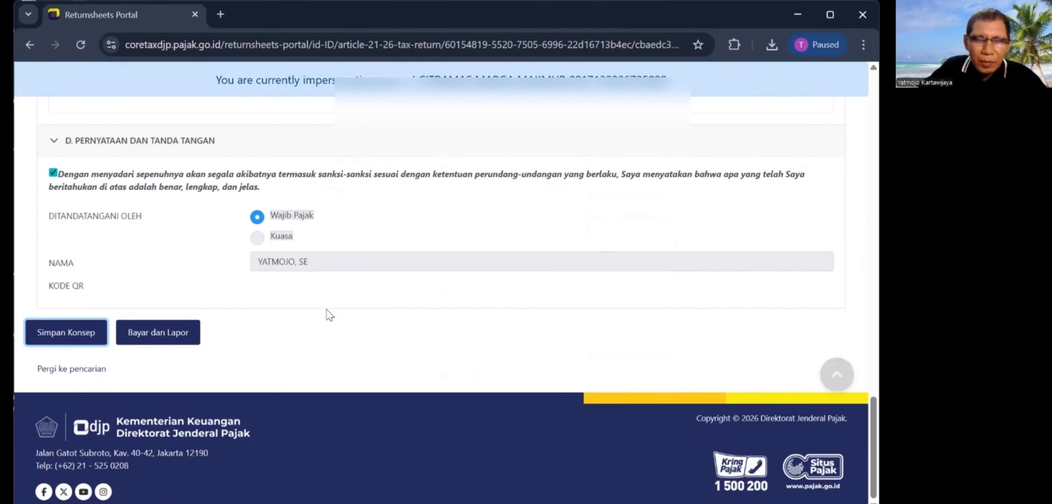
scroll(330, 316, "up", 2)
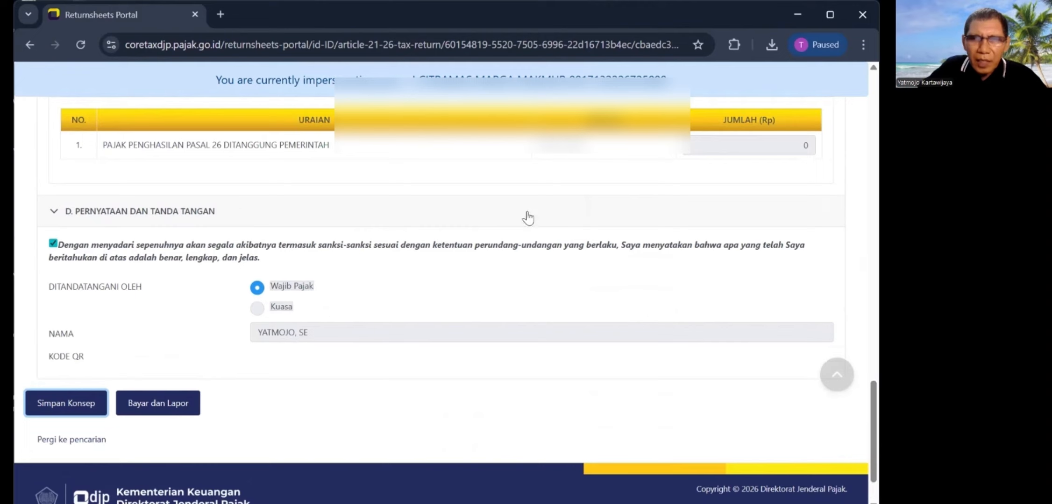